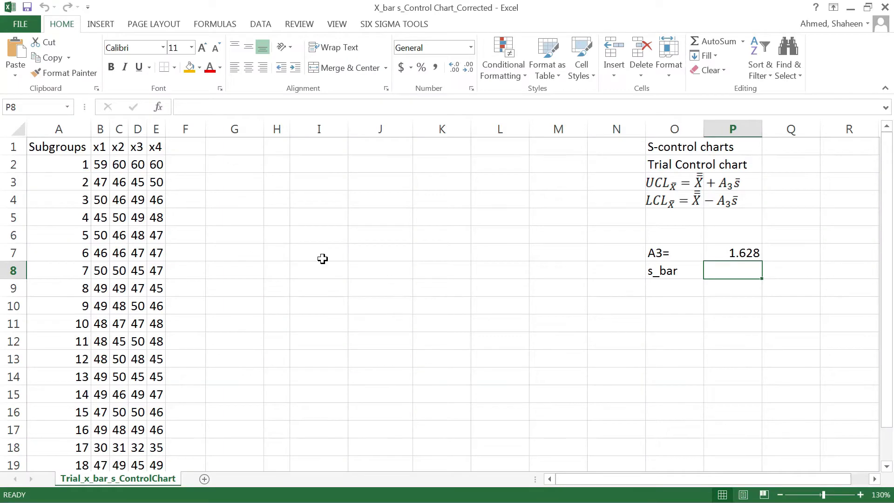
- Enter the heading x_bar in cell F1
{"action": "left_click", "coordinate": [181, 152]}
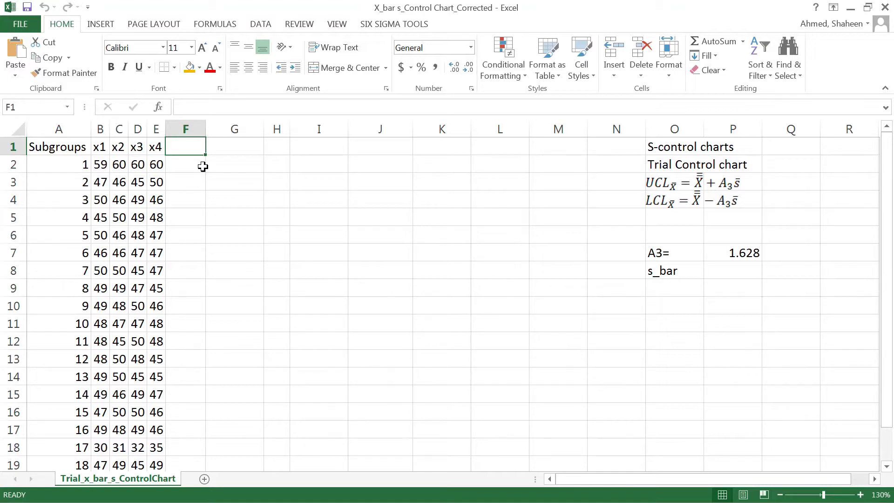
{"action": "type", "text": "X"}
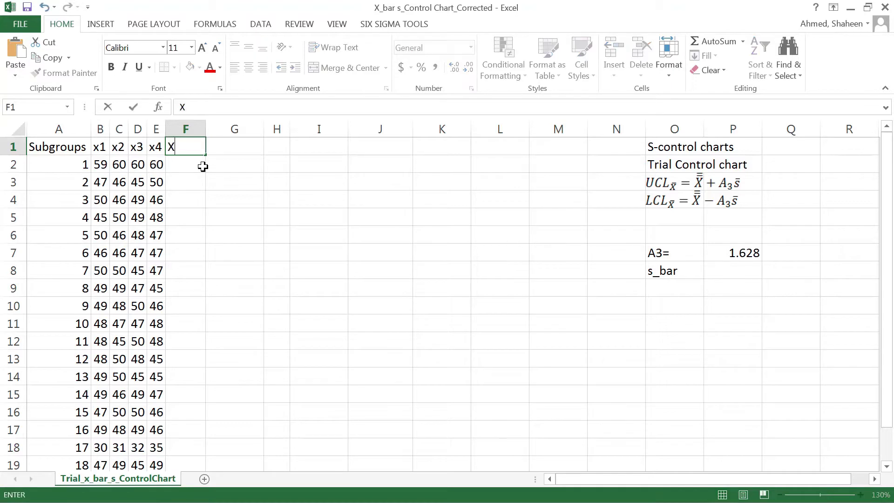
{"action": "key", "text": "BackSpace"}
{"action": "type", "text": "x_bar"}
{"action": "key", "text": "Return"}
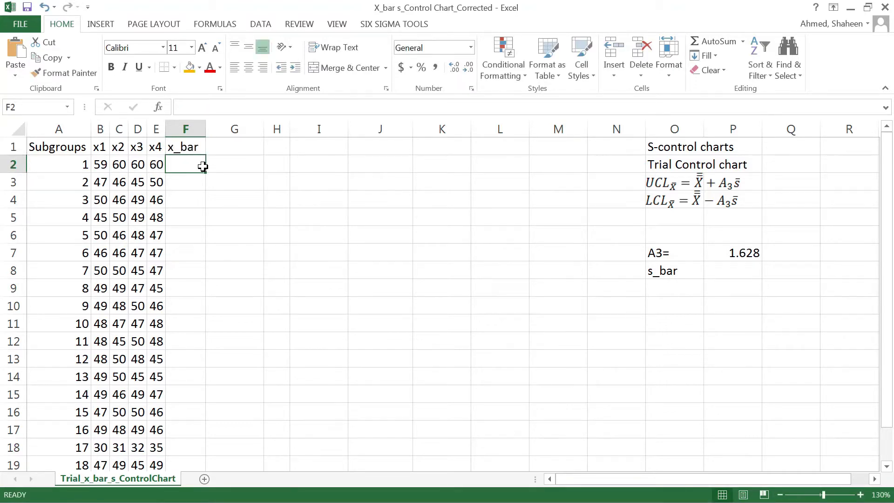
- Enter =AVERAGE(B2:E2) in F2 and fill it down every subgroup row
{"action": "type", "text": "=average"}
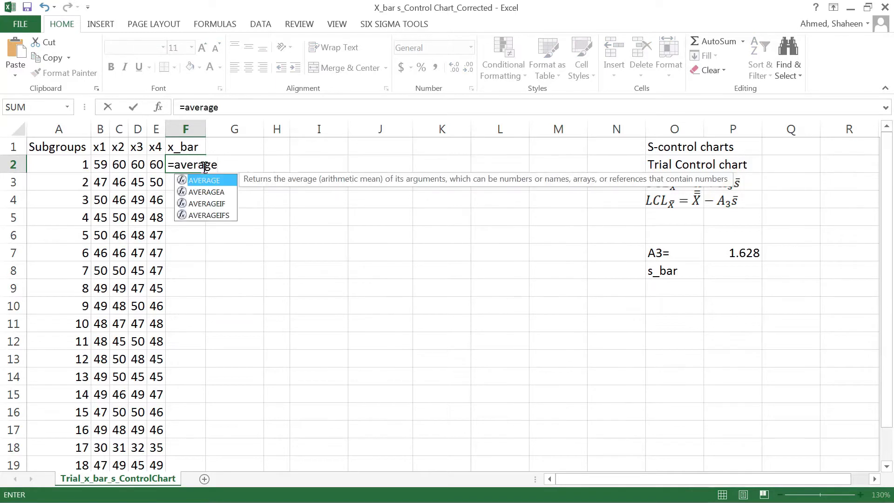
{"action": "type", "text": "("}
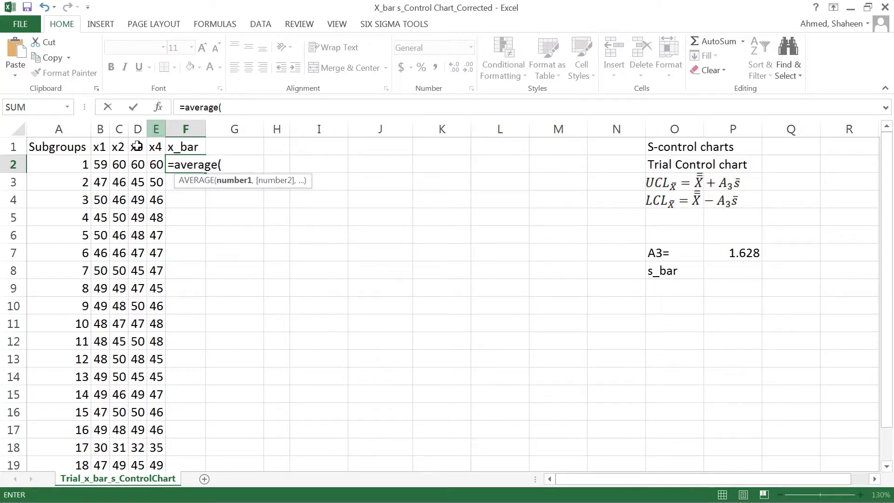
{"action": "left_click_drag", "start_coordinate": [102, 165], "coordinate": [159, 183]}
{"action": "left_click_drag", "start_coordinate": [101, 165], "coordinate": [158, 166]}
{"action": "key", "text": "Return"}
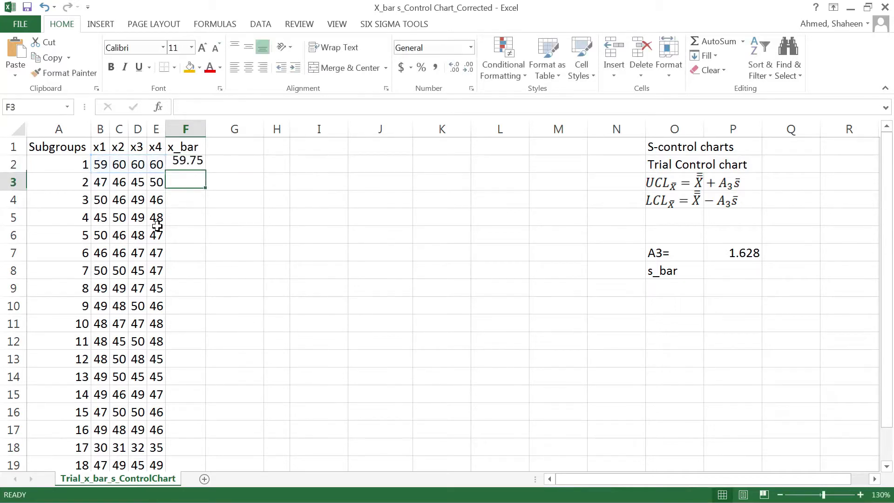
{"action": "left_click", "coordinate": [202, 166]}
{"action": "double_click", "coordinate": [205, 173]}
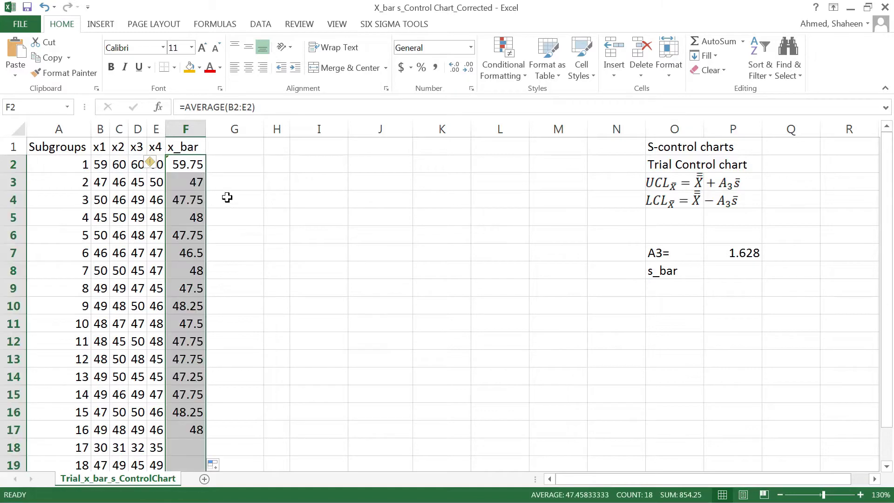
{"action": "scroll", "coordinate": [302, 362], "scroll_direction": "down", "scroll_amount": 1}
{"action": "scroll", "coordinate": [302, 362], "scroll_direction": "up", "scroll_amount": 1}
- Head column G as x_bar_bar and fill =AVERAGE(F:F) down every row
{"action": "left_click", "coordinate": [233, 147]}
{"action": "type", "text": "x"}
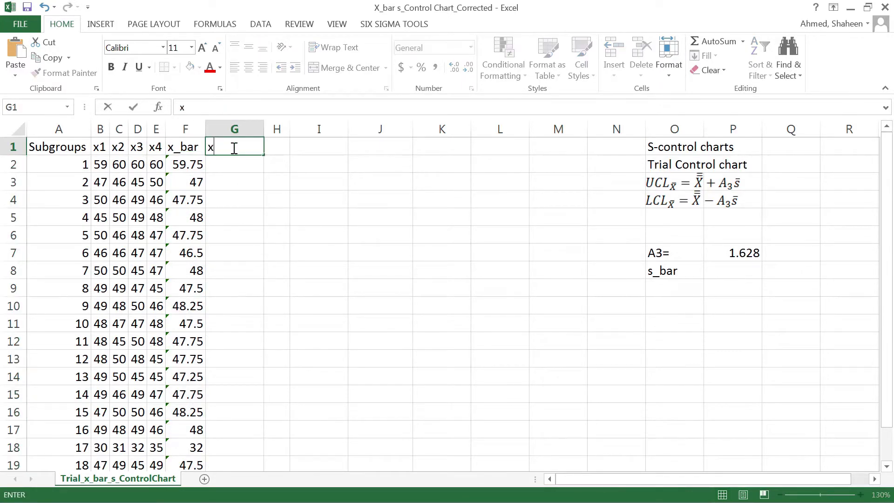
{"action": "type", "text": "_bar_bar"}
{"action": "key", "text": "Return"}
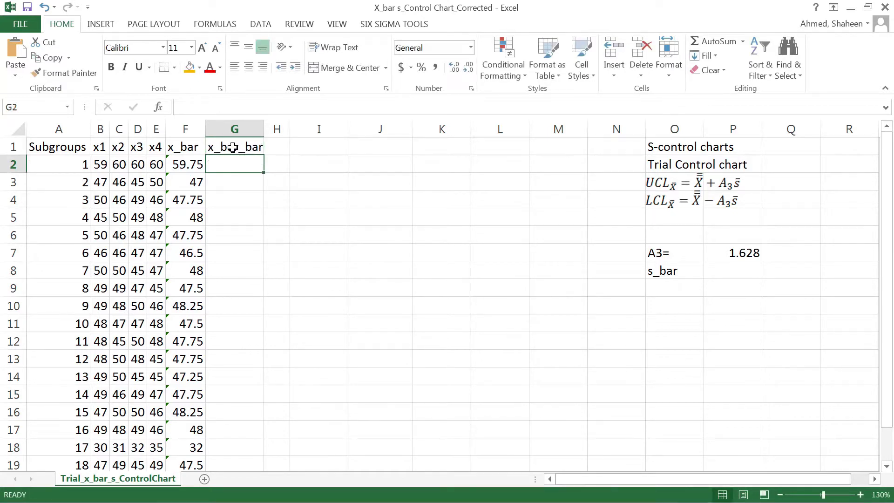
{"action": "type", "text": "=ave"}
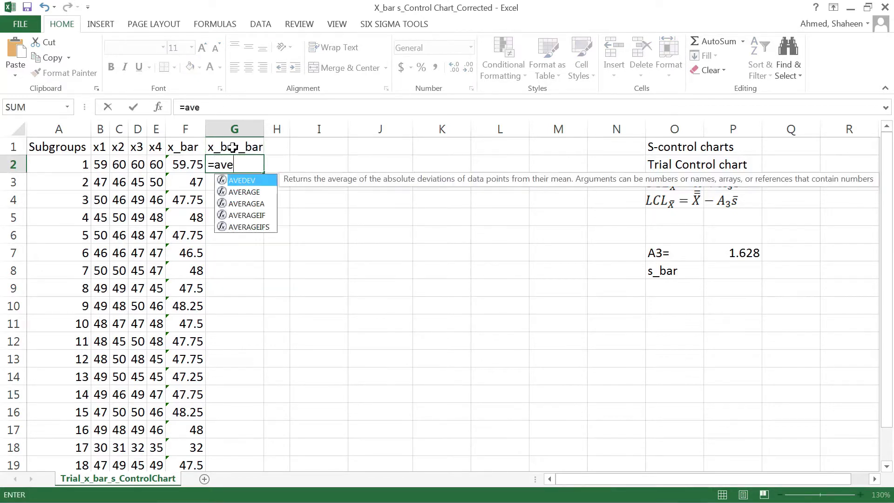
{"action": "type", "text": "rage("}
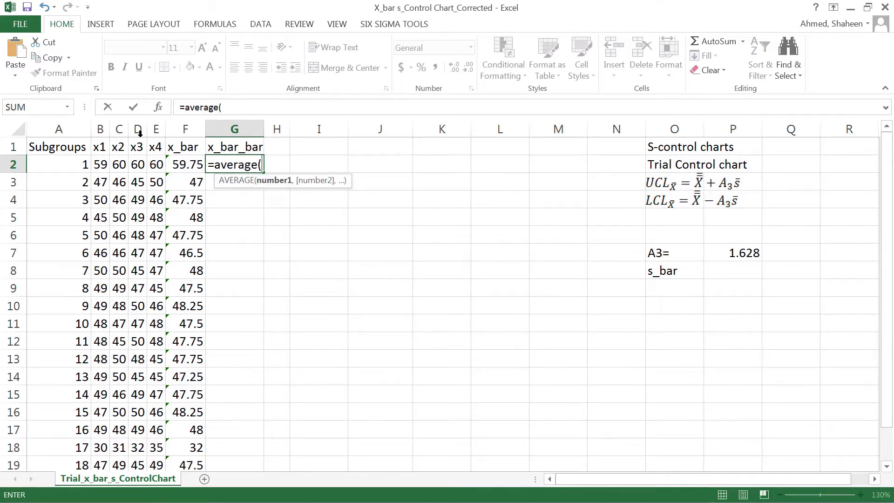
{"action": "left_click", "coordinate": [188, 122]}
{"action": "key", "text": "Return"}
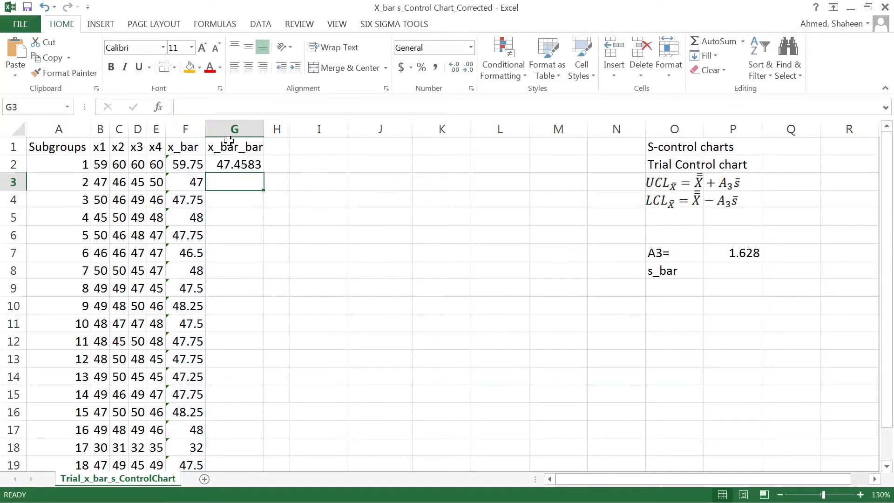
{"action": "left_click", "coordinate": [256, 166]}
{"action": "double_click", "coordinate": [263, 173]}
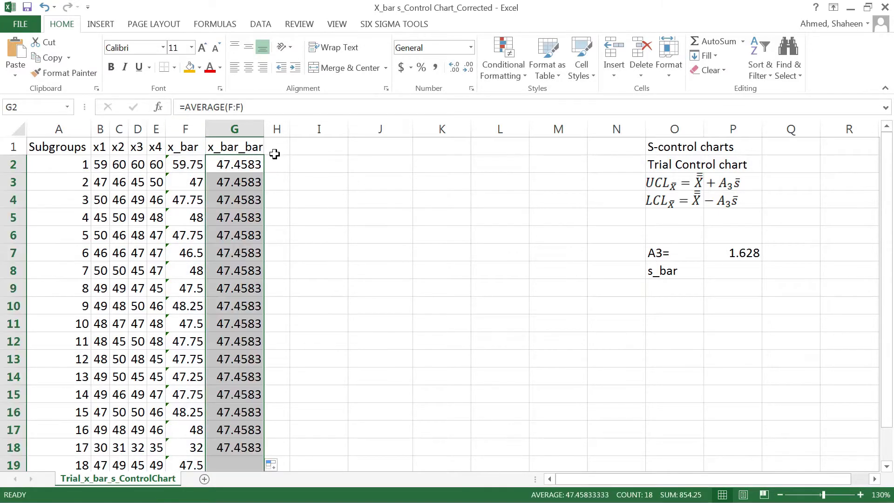
- Format column G as Number with two decimals and widen it to fit the heading
{"action": "right_click", "coordinate": [259, 129]}
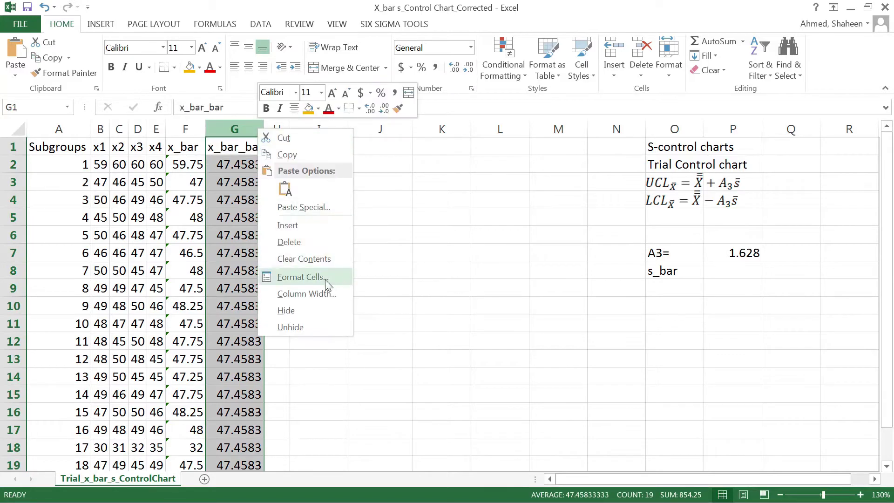
{"action": "left_click", "coordinate": [326, 279]}
{"action": "left_click", "coordinate": [181, 167]}
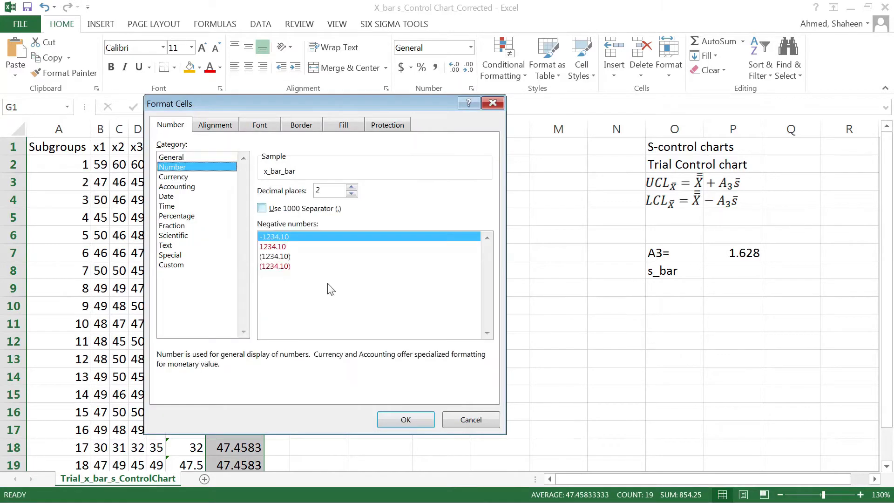
{"action": "left_click", "coordinate": [404, 420]}
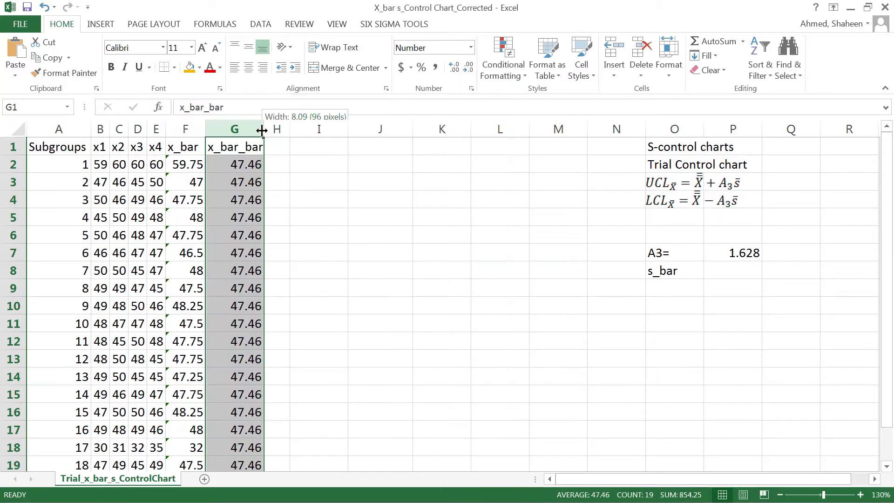
{"action": "left_click_drag", "start_coordinate": [261, 130], "coordinate": [268, 130]}
{"action": "left_click", "coordinate": [282, 143]}
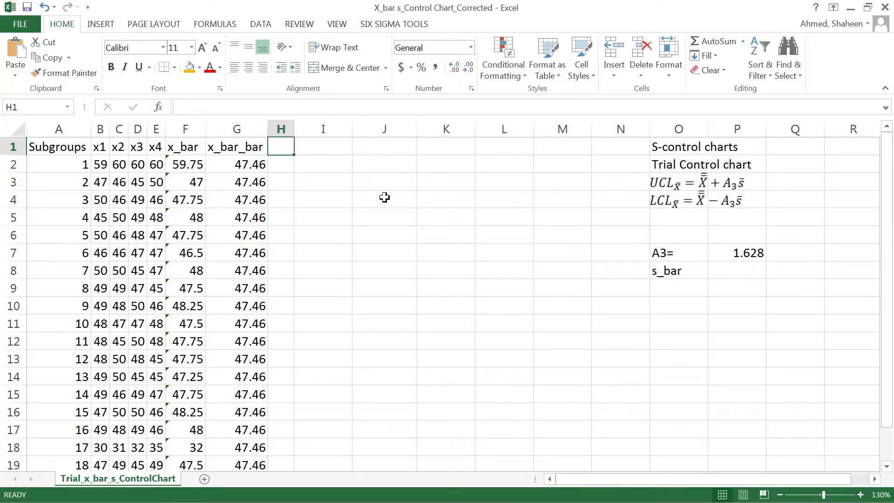
- Head column H as s and fill =STDEV.S of each subgroup's x1–x4 down the column
{"action": "type", "text": "s"}
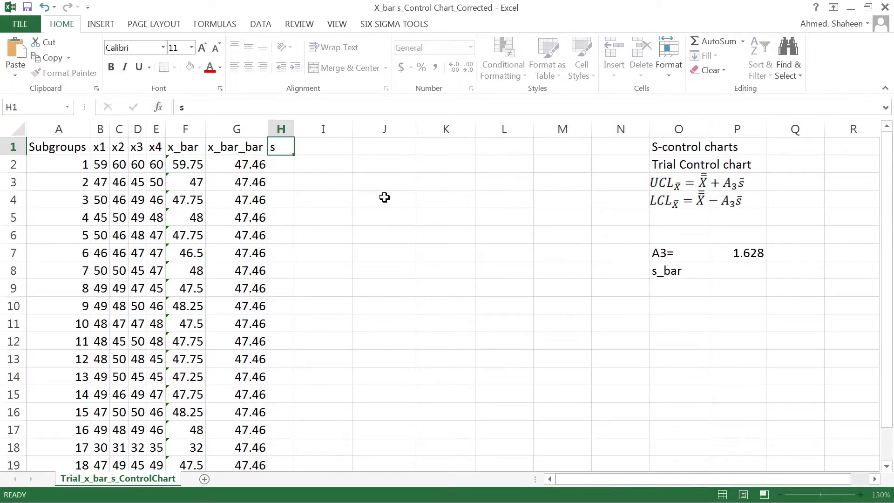
{"action": "key", "text": "Return"}
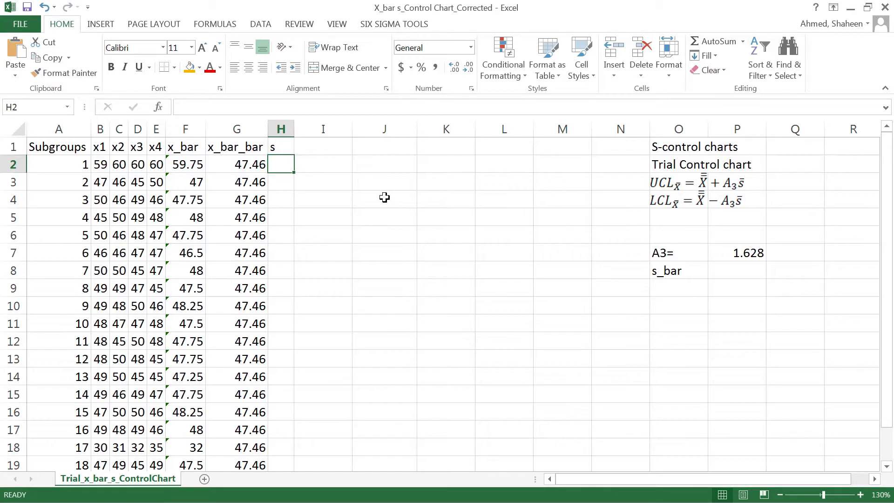
{"action": "type", "text": "=std"}
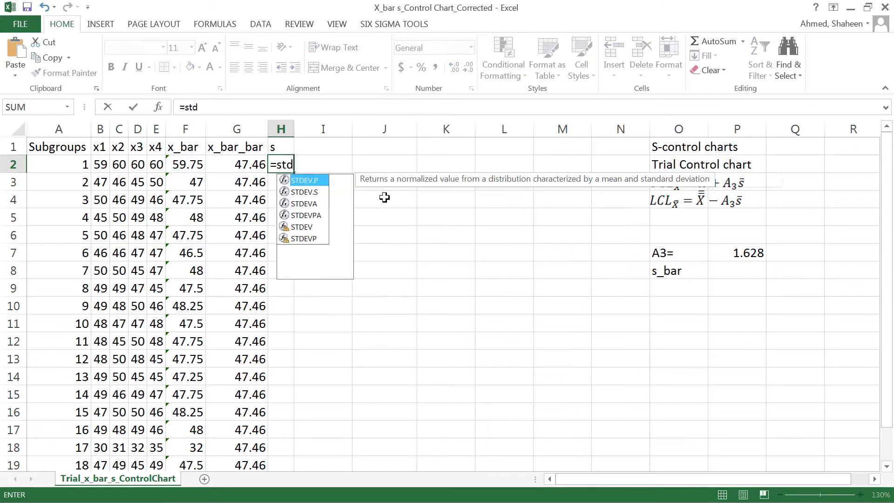
{"action": "type", "text": "ev.s"}
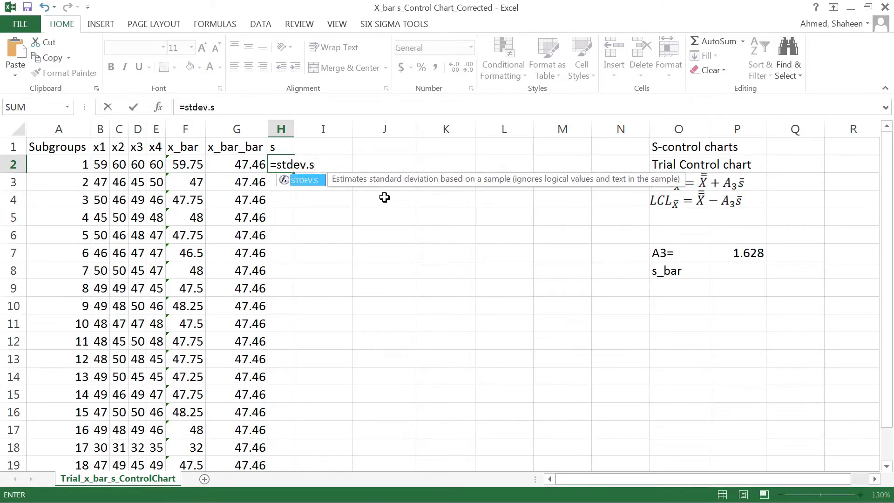
{"action": "type", "text": "("}
{"action": "left_click_drag", "start_coordinate": [103, 164], "coordinate": [158, 165]}
{"action": "key", "text": "Return"}
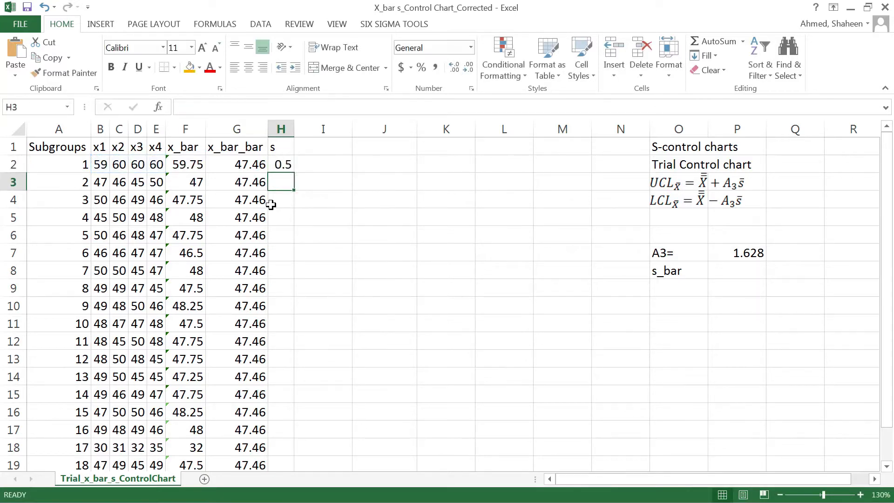
{"action": "left_click", "coordinate": [285, 165]}
{"action": "double_click", "coordinate": [294, 173]}
- Head column I as s_bar and fill =AVERAGE(H:H) down the column
{"action": "left_click", "coordinate": [323, 148]}
{"action": "type", "text": "s"}
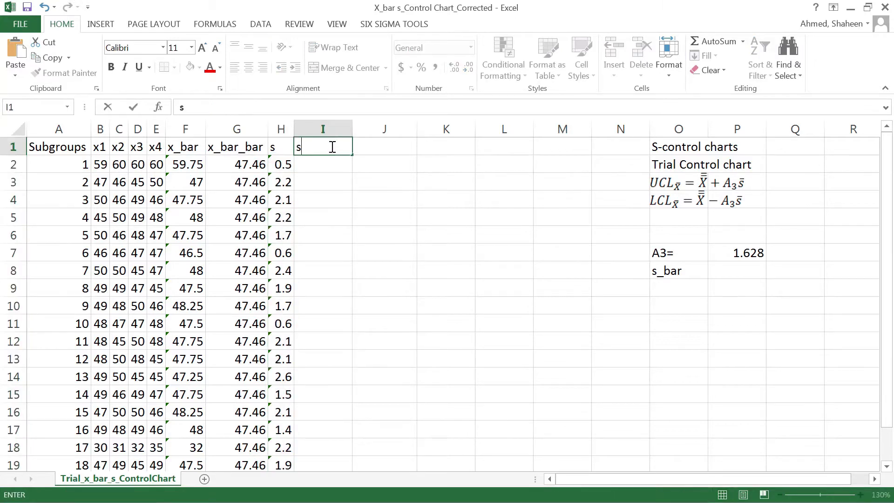
{"action": "type", "text": "_bar"}
{"action": "key", "text": "Return"}
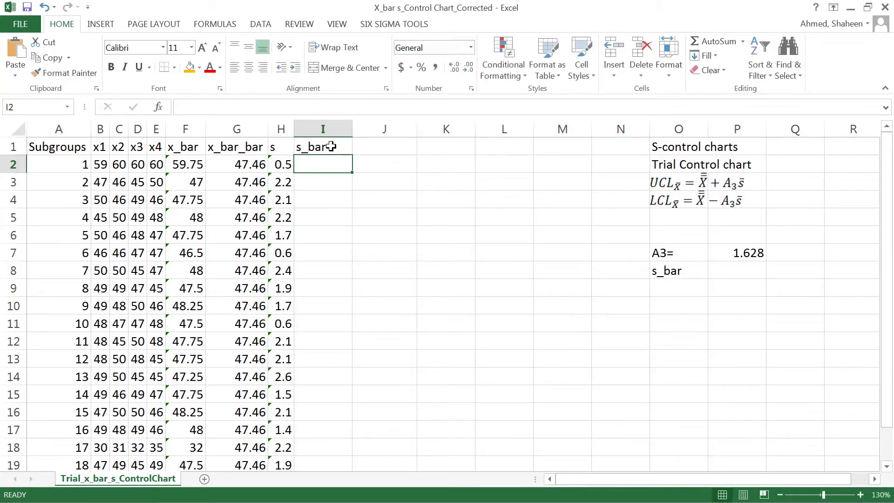
{"action": "type", "text": "="}
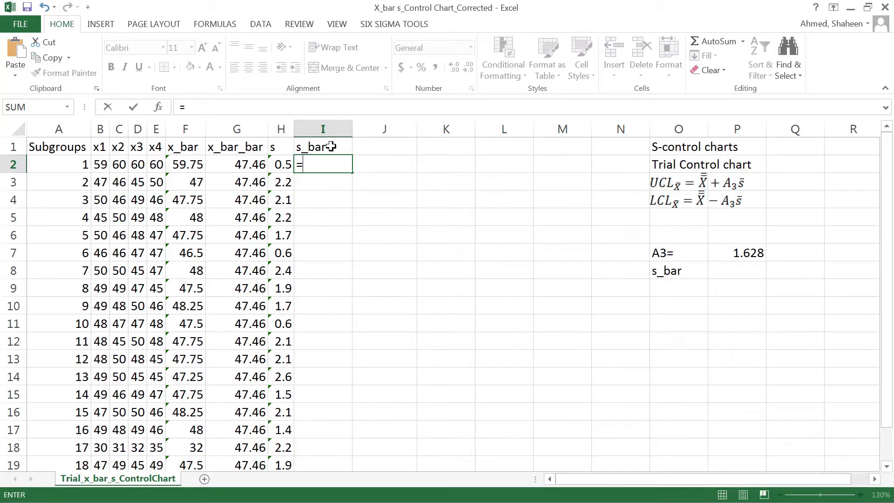
{"action": "type", "text": "average"}
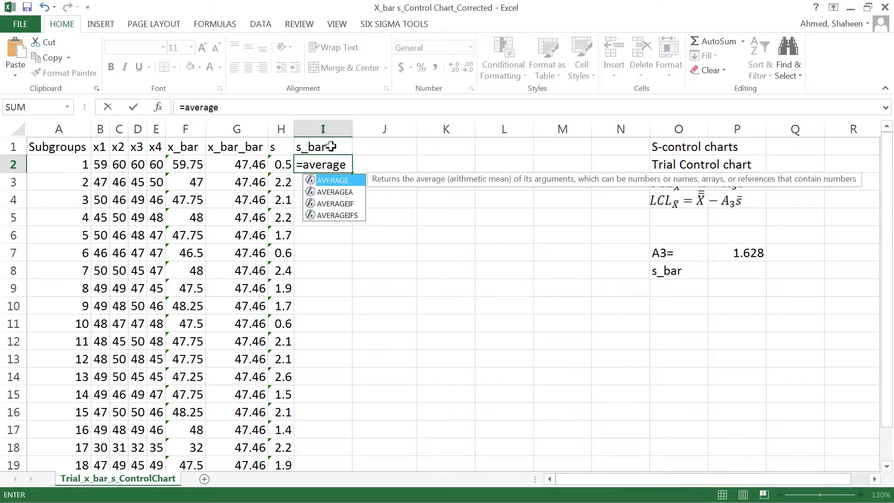
{"action": "type", "text": "("}
{"action": "left_click", "coordinate": [284, 123]}
{"action": "key", "text": "Return"}
{"action": "left_click", "coordinate": [339, 166]}
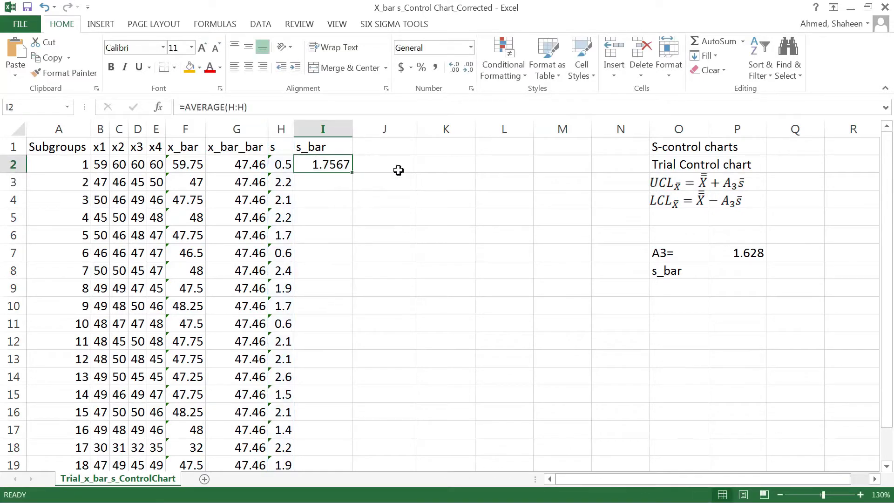
{"action": "double_click", "coordinate": [352, 173]}
- Copy G2's two-decimal format onto column I and autofit its width
{"action": "left_click", "coordinate": [236, 164]}
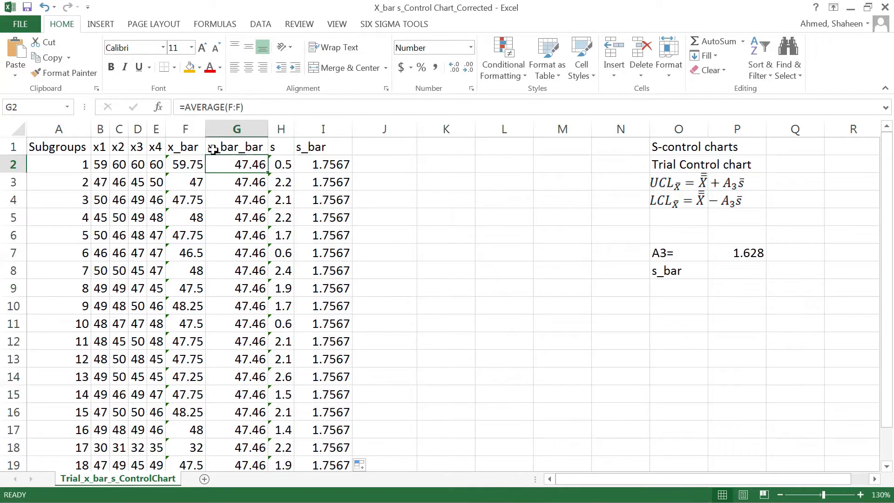
{"action": "left_click", "coordinate": [84, 78]}
{"action": "left_click", "coordinate": [348, 132]}
{"action": "double_click", "coordinate": [352, 131]}
{"action": "left_click", "coordinate": [357, 145]}
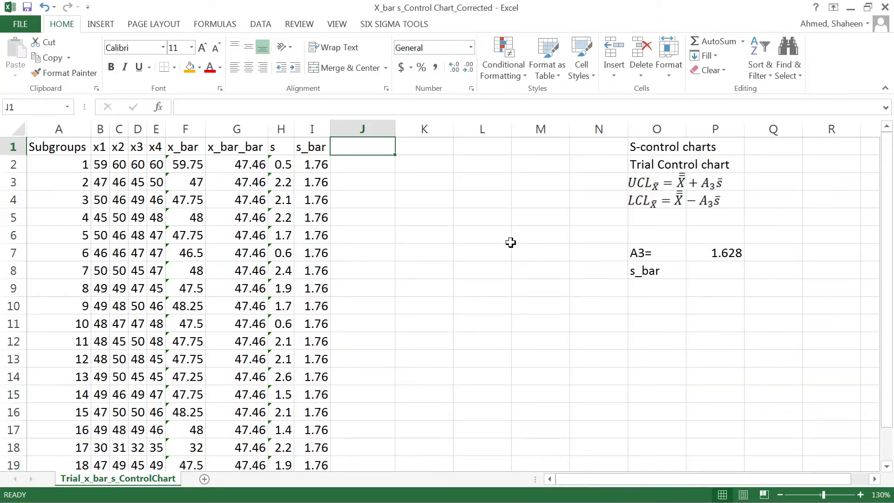
- Head column J as UCL_x_bar and begin a formula in J2
{"action": "type", "text": "UC"}
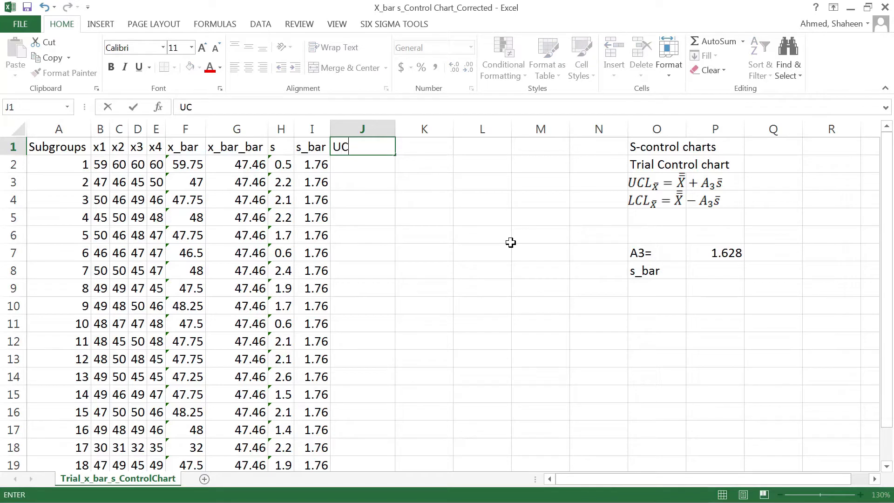
{"action": "type", "text": "L_x_bar"}
{"action": "key", "text": "Return"}
{"action": "type", "text": "="}
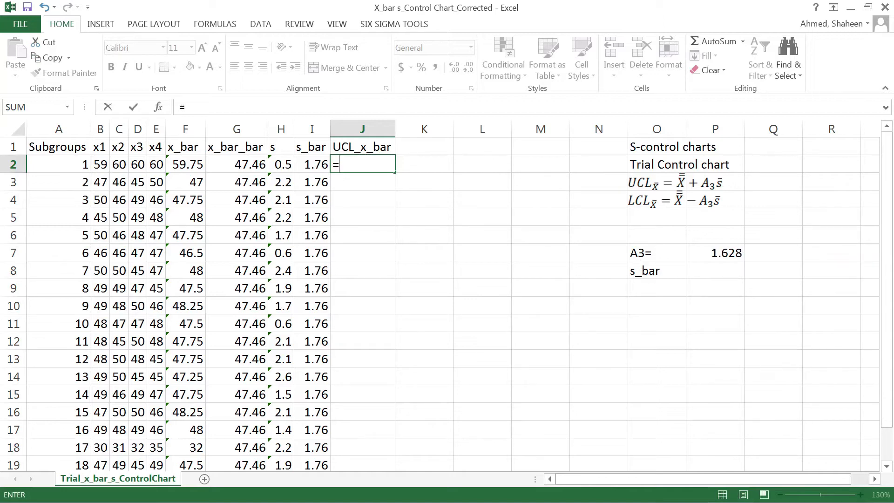
{"action": "key", "text": "alt+Tab"}
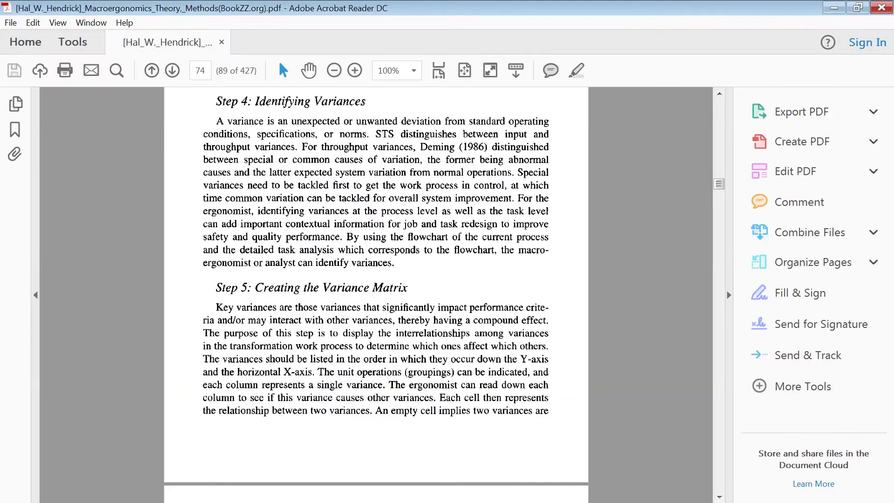
{"action": "left_click", "coordinate": [834, 8]}
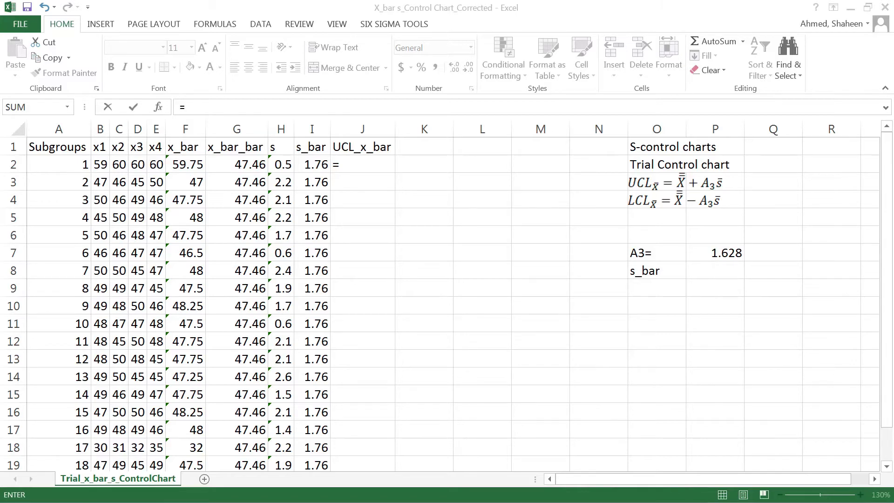
{"action": "key", "text": "alt+Tab"}
{"action": "scroll", "coordinate": [292, 310], "scroll_direction": "up", "scroll_amount": 1}
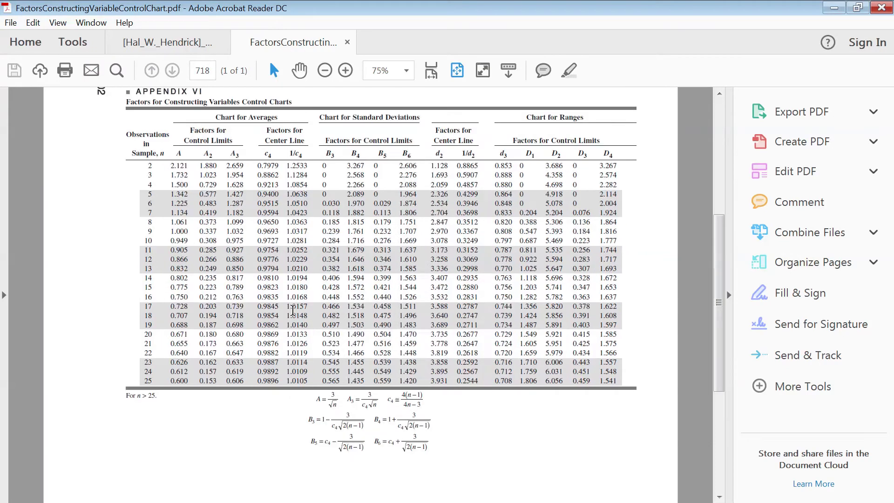
{"action": "left_click_drag", "start_coordinate": [226, 185], "coordinate": [249, 183]}
{"action": "key", "text": "alt+Tab"}
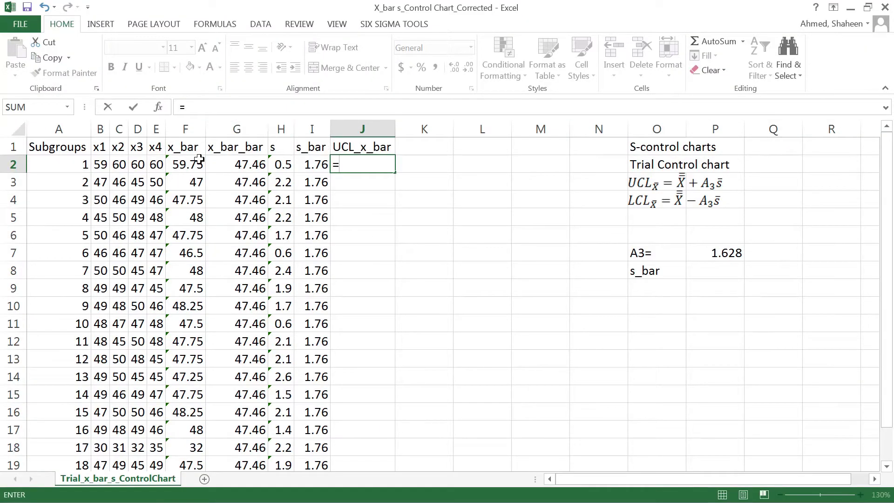
- Enter =G2+$P$7*I2 in J2 and fill it down, giving 50.31825 per row
{"action": "left_click", "coordinate": [233, 167]}
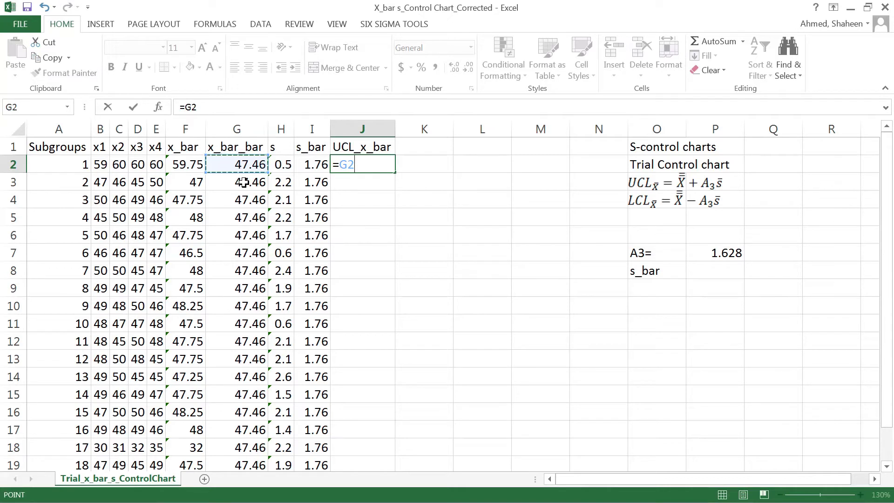
{"action": "type", "text": "+"}
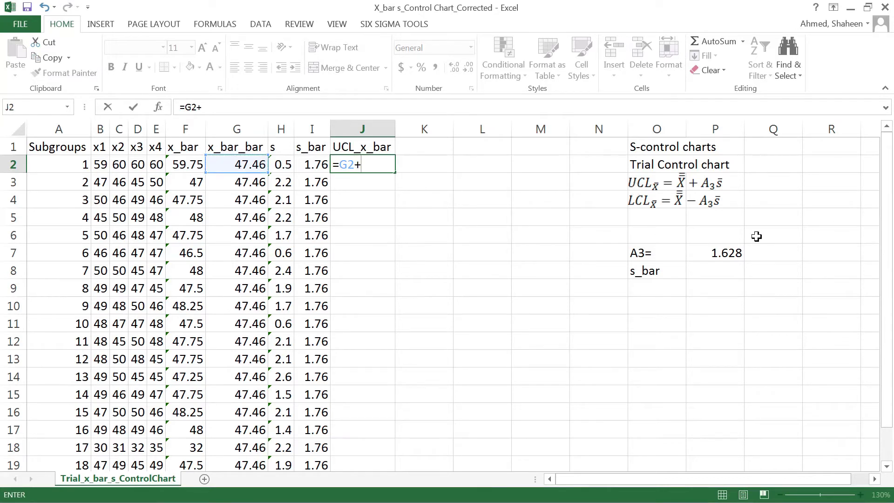
{"action": "left_click", "coordinate": [739, 252]}
{"action": "key", "text": "F4"}
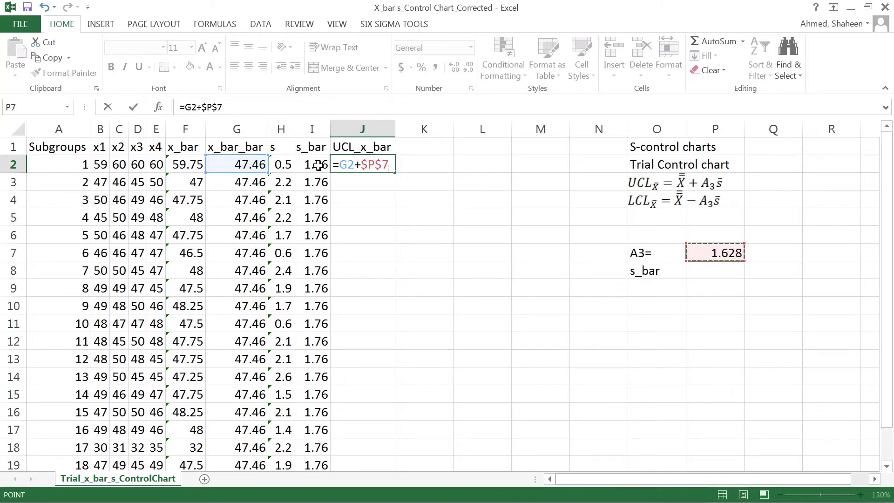
{"action": "type", "text": "*"}
{"action": "left_click", "coordinate": [318, 165]}
{"action": "key", "text": "Return"}
{"action": "left_click", "coordinate": [372, 165]}
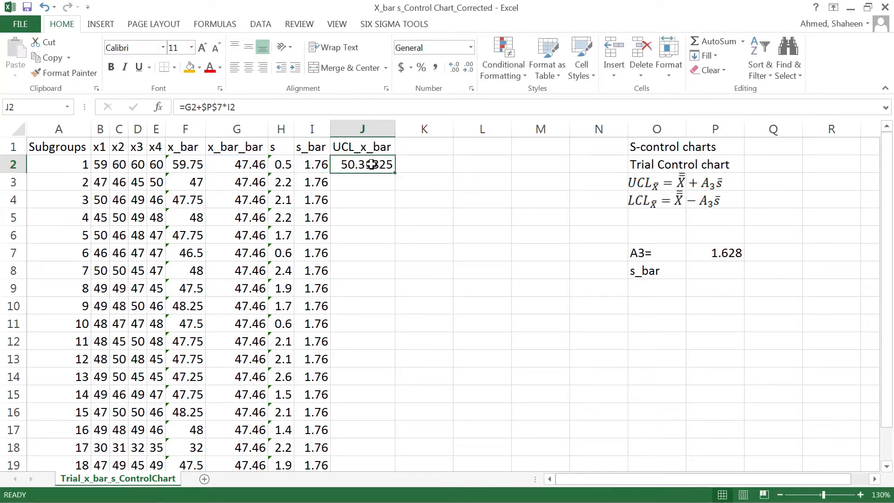
{"action": "double_click", "coordinate": [400, 175]}
- Enter the heading LCL_x_bar in cell K1
{"action": "left_click", "coordinate": [423, 164]}
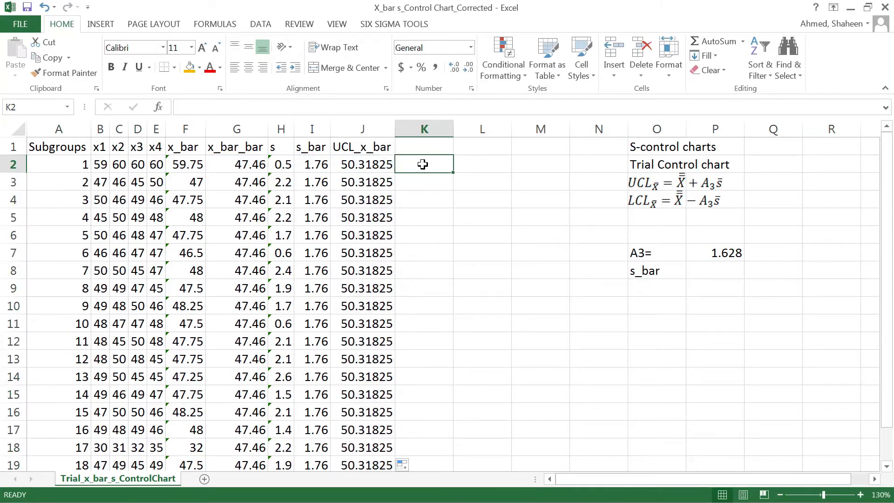
{"action": "type", "text": "="}
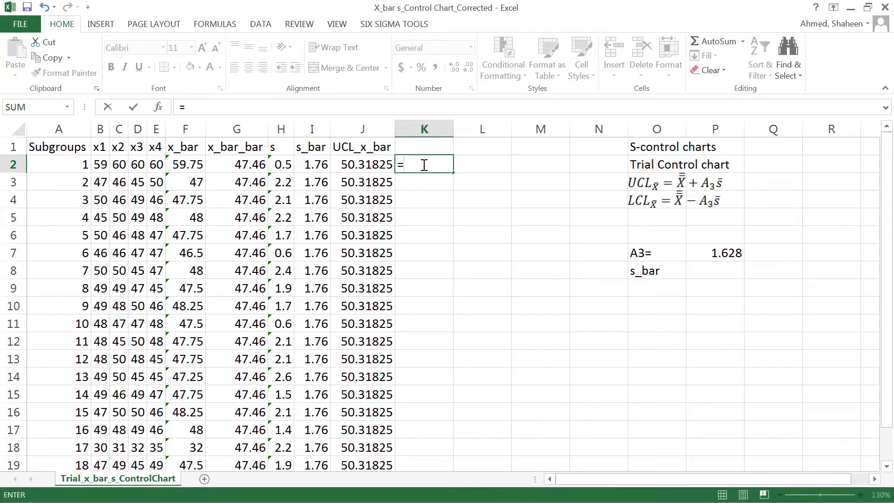
{"action": "key", "text": "Escape"}
{"action": "key", "text": "Up"}
{"action": "type", "text": "LC"}
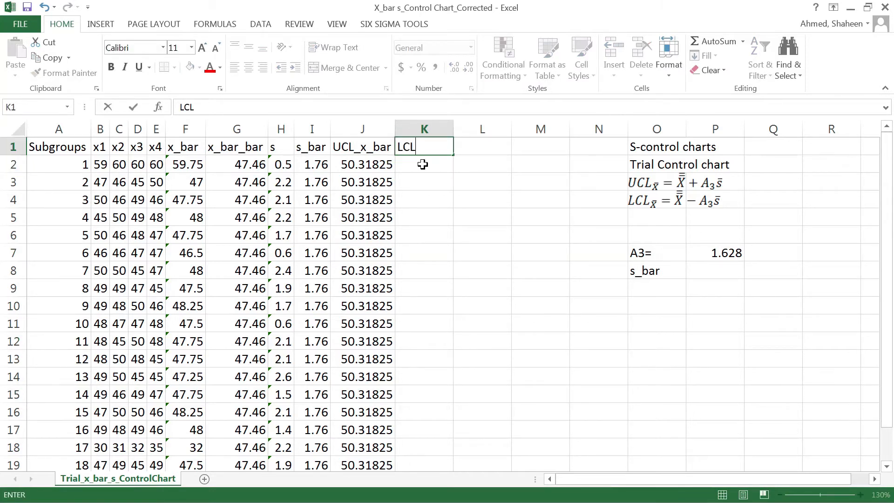
{"action": "type", "text": "L_x_bar"}
{"action": "key", "text": "Return"}
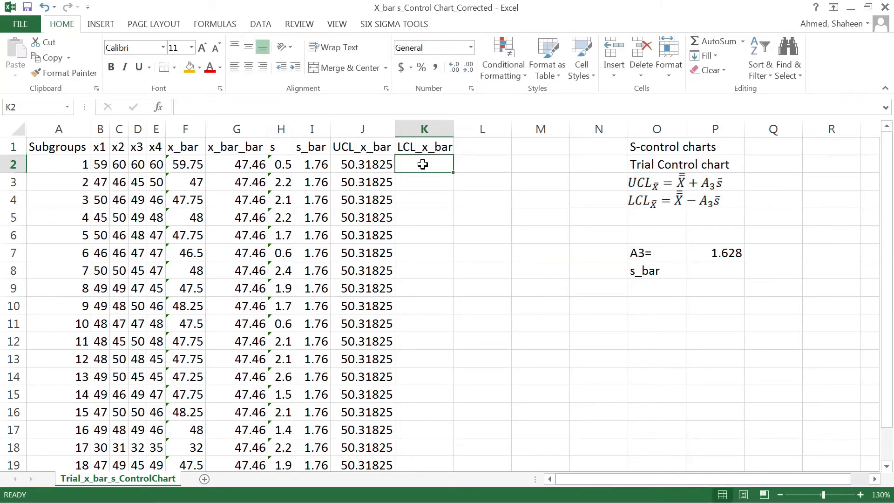
- Enter =G2-P7*I2 in K2 and fill it down column K
{"action": "type", "text": "="}
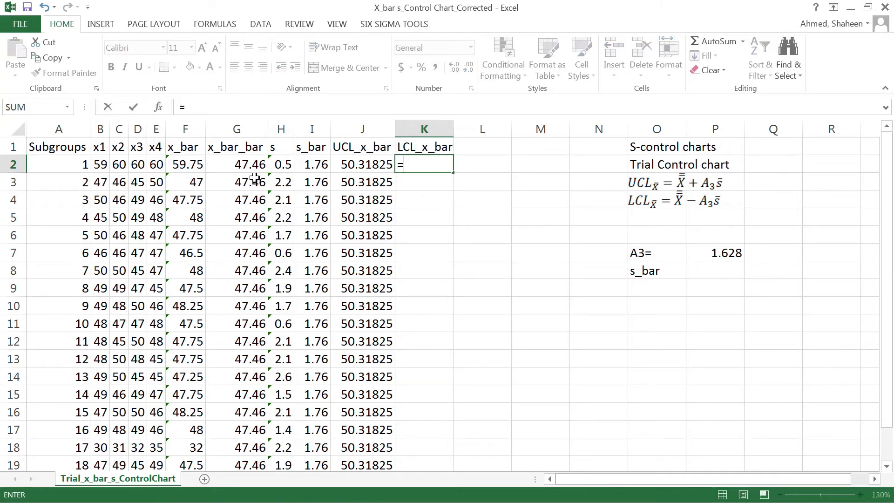
{"action": "left_click", "coordinate": [256, 164]}
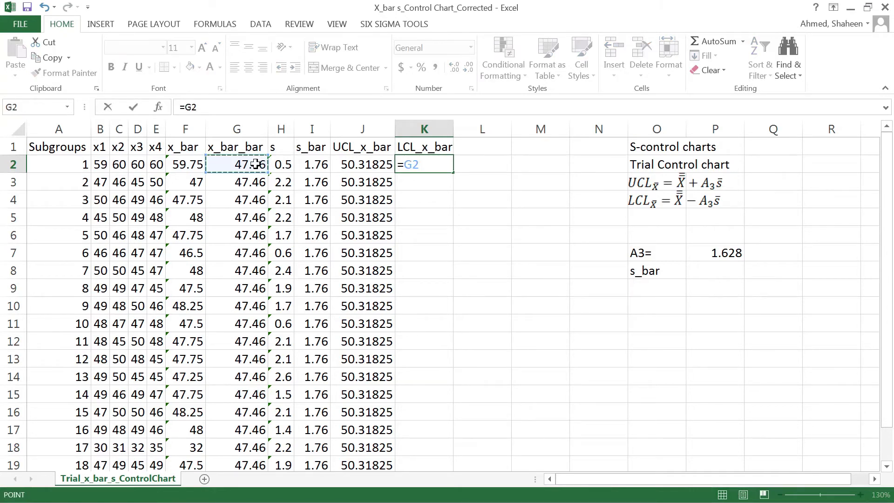
{"action": "type", "text": "-"}
{"action": "left_click", "coordinate": [732, 252]}
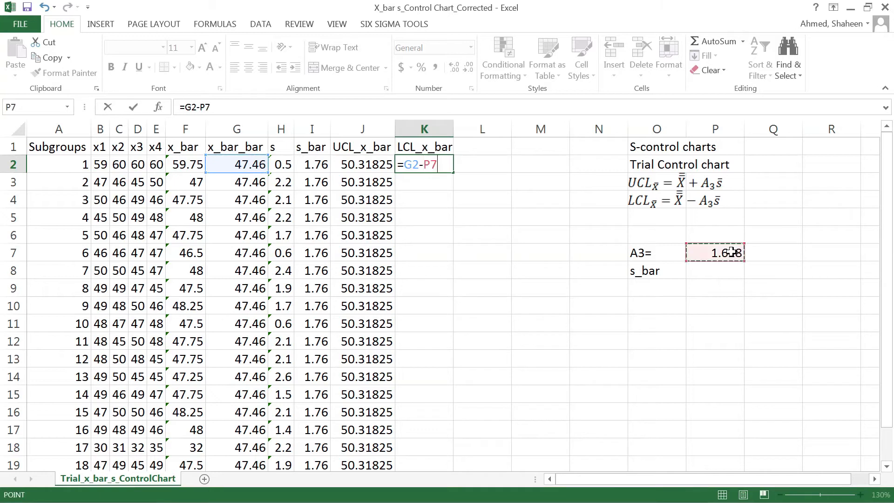
{"action": "type", "text": "*"}
{"action": "left_click", "coordinate": [311, 165]}
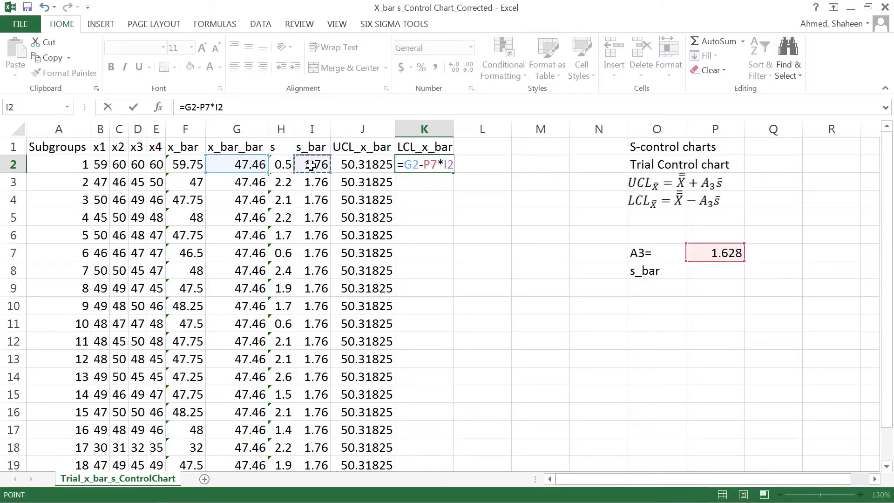
{"action": "key", "text": "Return"}
{"action": "left_click", "coordinate": [417, 170]}
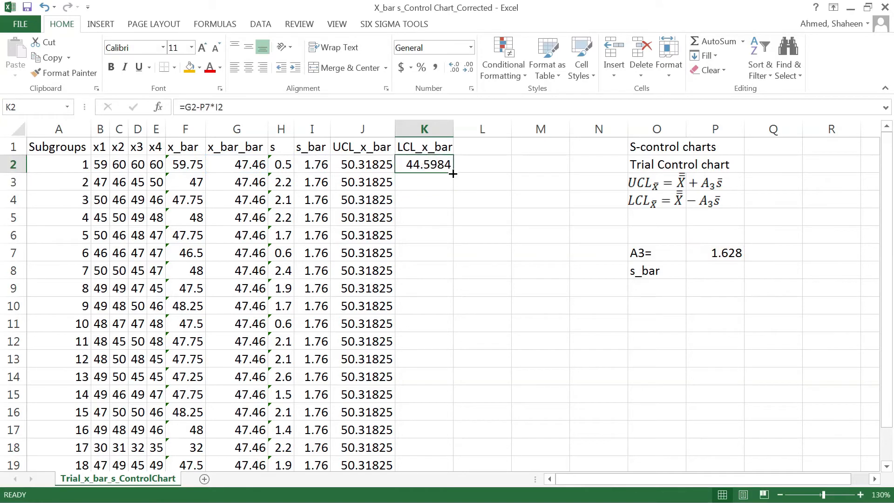
{"action": "double_click", "coordinate": [453, 173]}
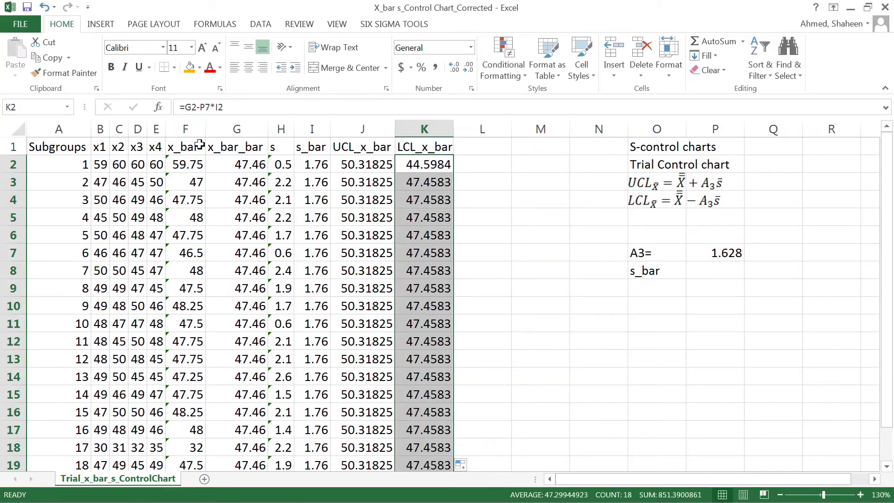
- Chart x_bar, x_bar_bar, UCL_x_bar and LCL_x_bar as an enlarged line-with-markers chart
{"action": "left_click", "coordinate": [186, 129]}
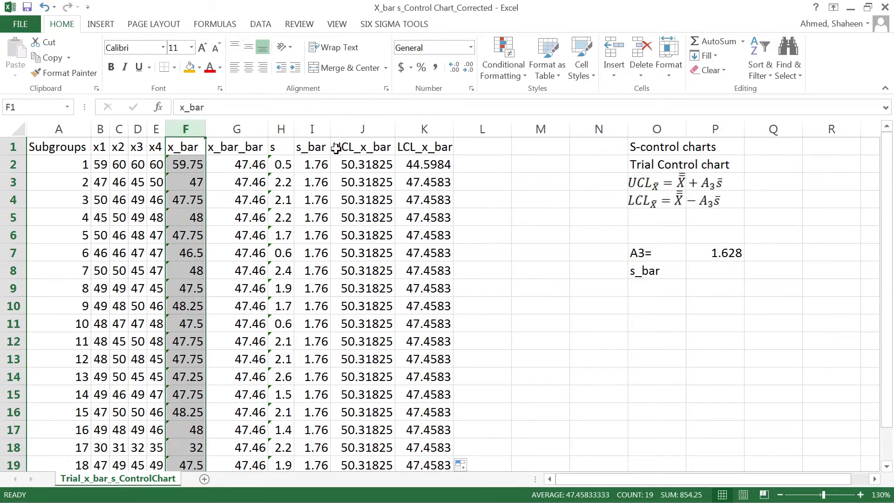
{"action": "left_click", "coordinate": [236, 124], "text": "ctrl"}
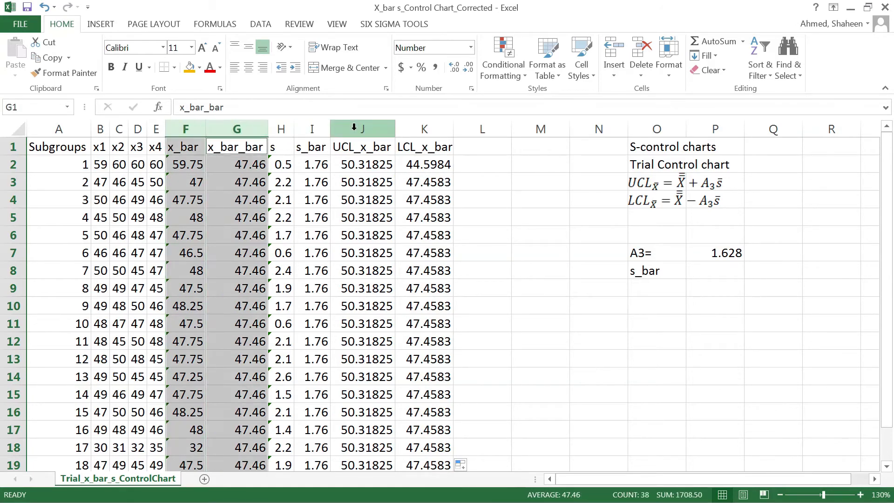
{"action": "left_click", "coordinate": [356, 126], "text": "ctrl"}
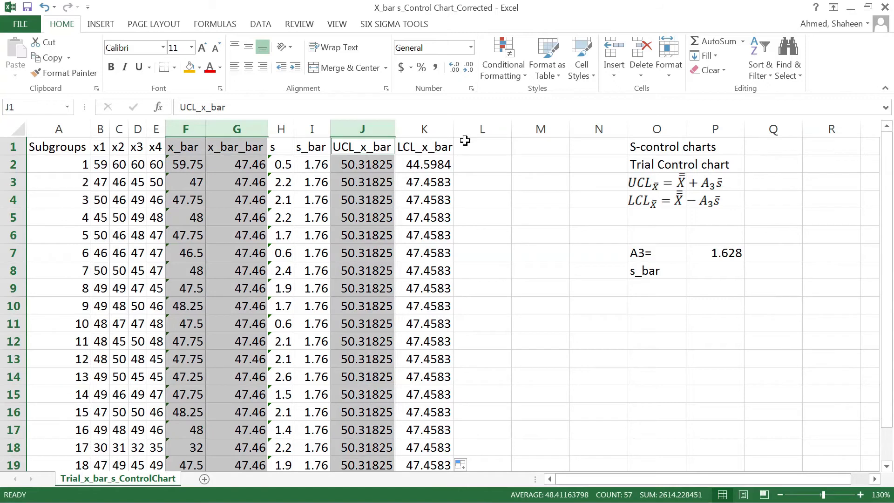
{"action": "left_click", "coordinate": [442, 130], "text": "ctrl"}
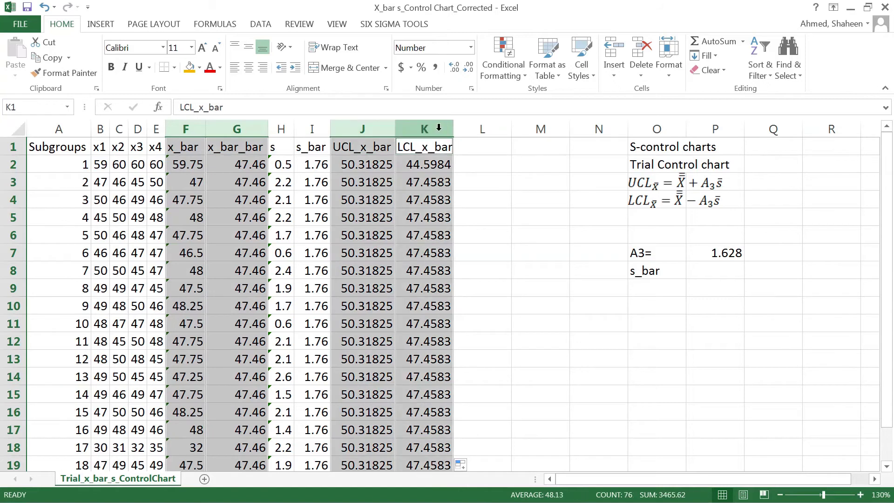
{"action": "left_click", "coordinate": [108, 27]}
{"action": "left_click", "coordinate": [415, 56]}
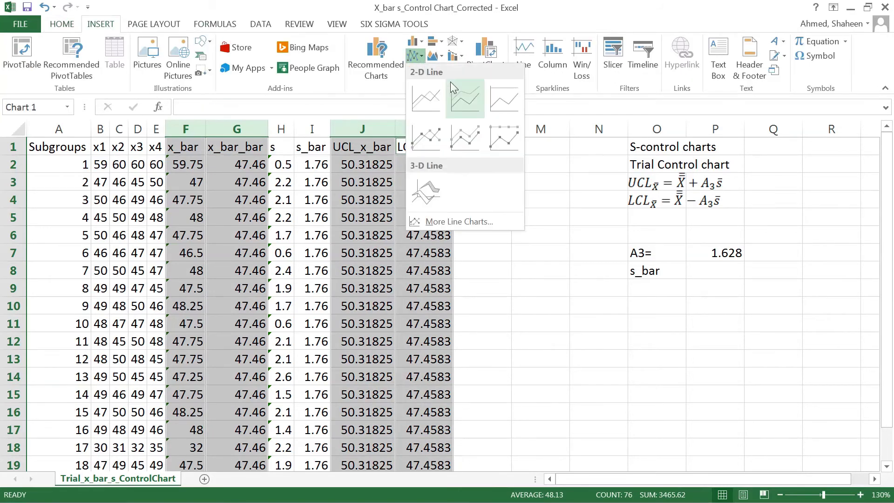
{"action": "left_click", "coordinate": [425, 148]}
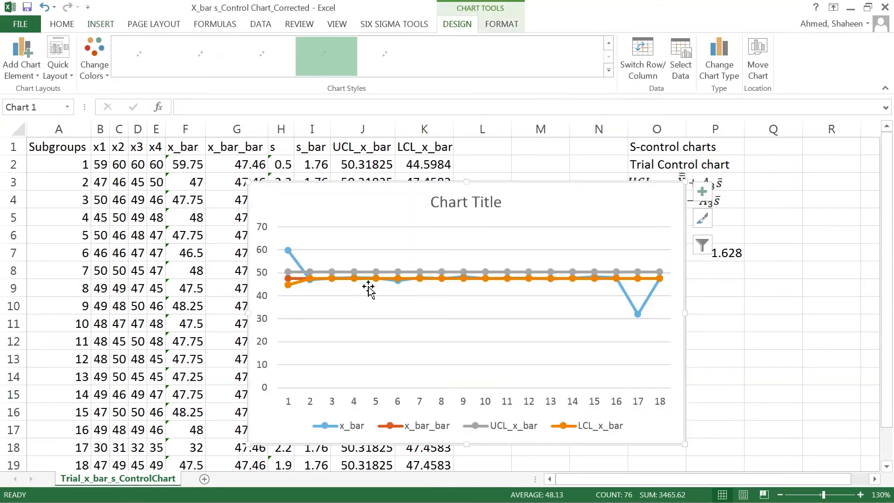
{"action": "left_click_drag", "start_coordinate": [247, 443], "coordinate": [222, 457]}
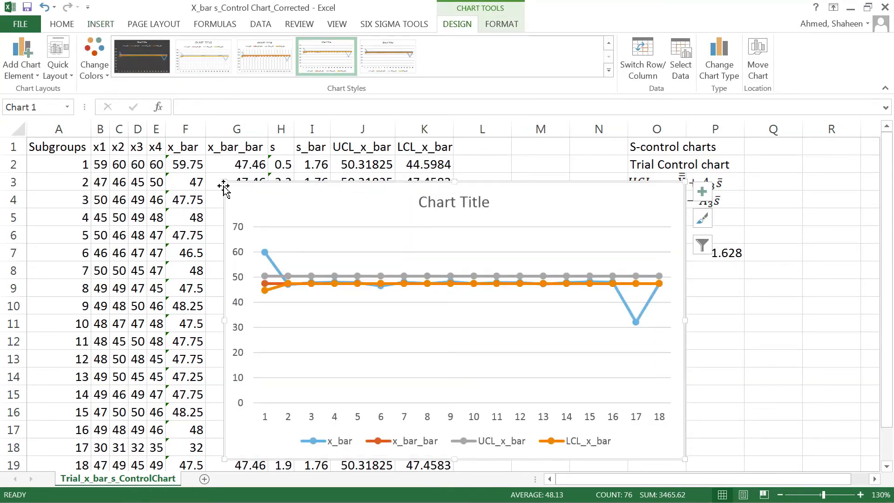
{"action": "left_click_drag", "start_coordinate": [225, 189], "coordinate": [157, 149]}
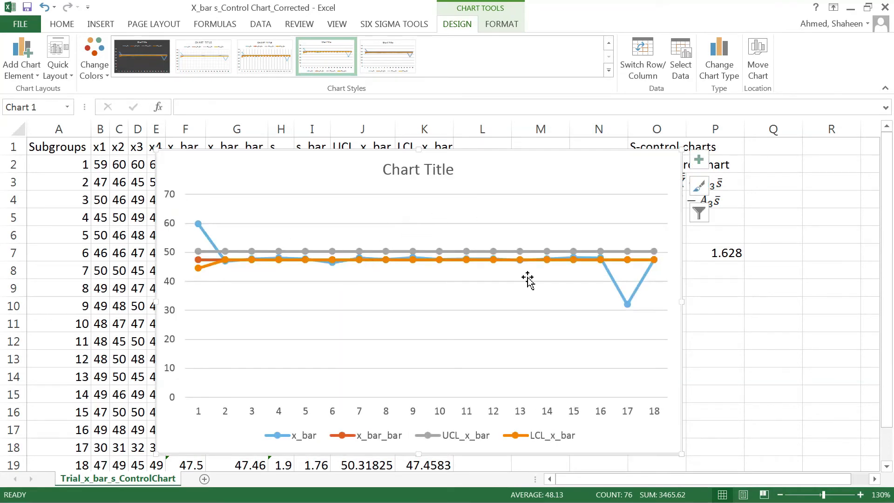
- Fix the chart's vertical axis bounds at minimum 30 and maximum 61
{"action": "right_click", "coordinate": [172, 285]}
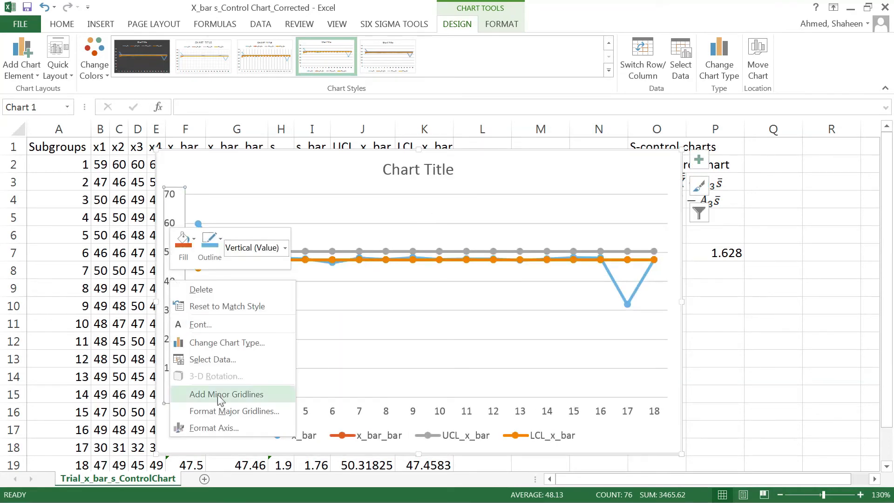
{"action": "left_click", "coordinate": [214, 425]}
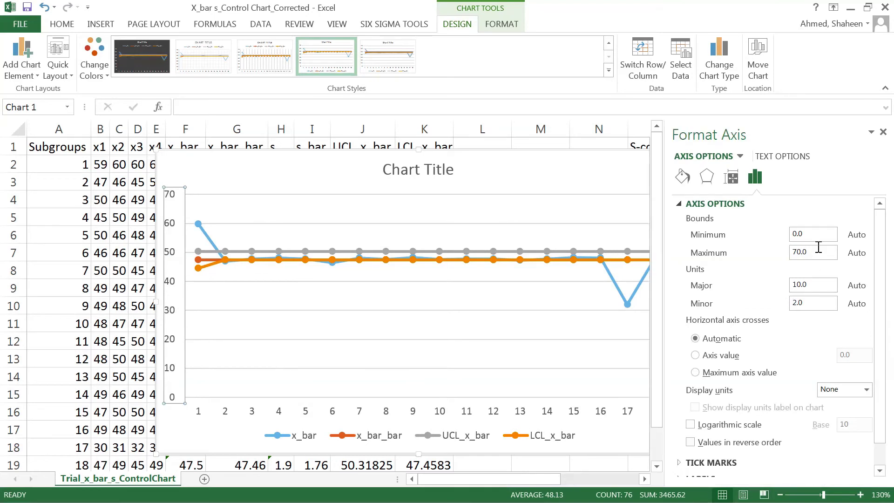
{"action": "left_click", "coordinate": [821, 234]}
{"action": "type", "text": "30"}
{"action": "key", "text": "Return"}
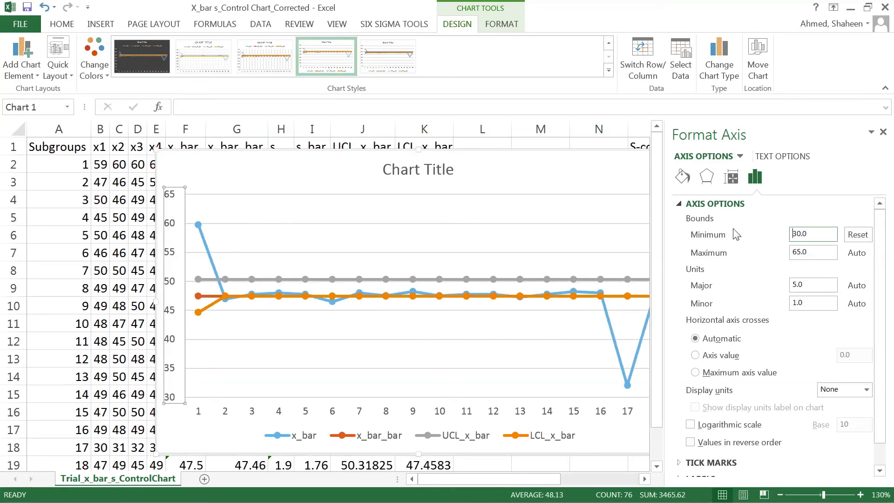
{"action": "left_click", "coordinate": [824, 254]}
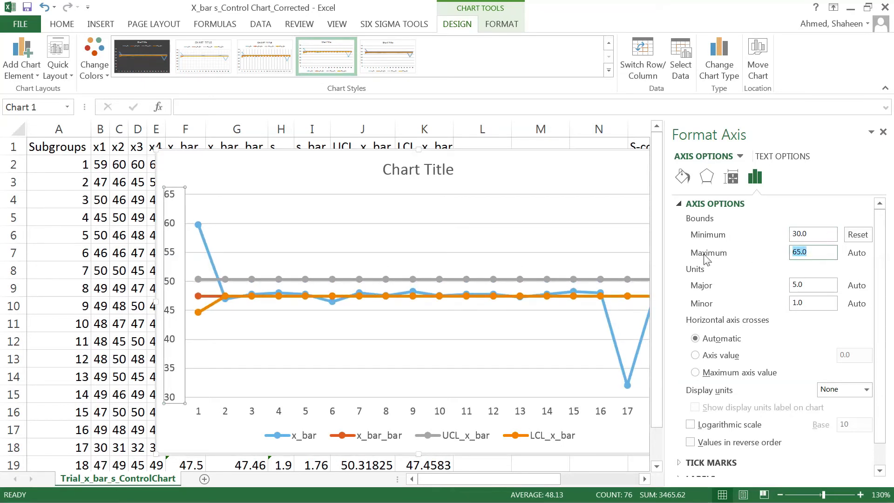
{"action": "type", "text": "61"}
{"action": "key", "text": "Return"}
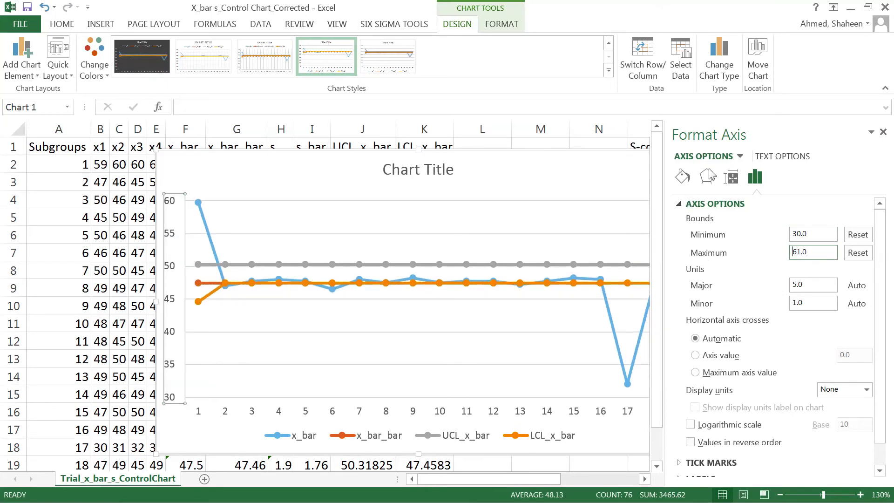
- Add axis titles and label the vertical axis 'Mean of Individual Subgroup'
{"action": "left_click", "coordinate": [883, 133]}
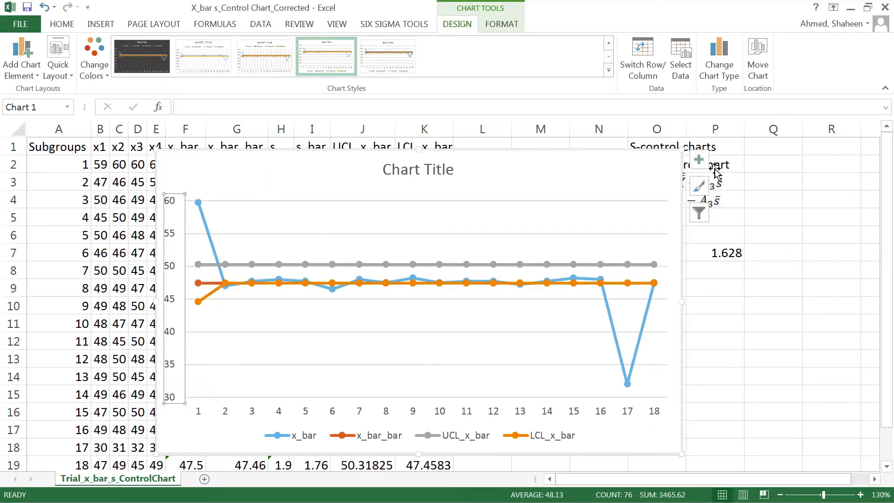
{"action": "left_click", "coordinate": [699, 159]}
{"action": "left_click", "coordinate": [744, 195]}
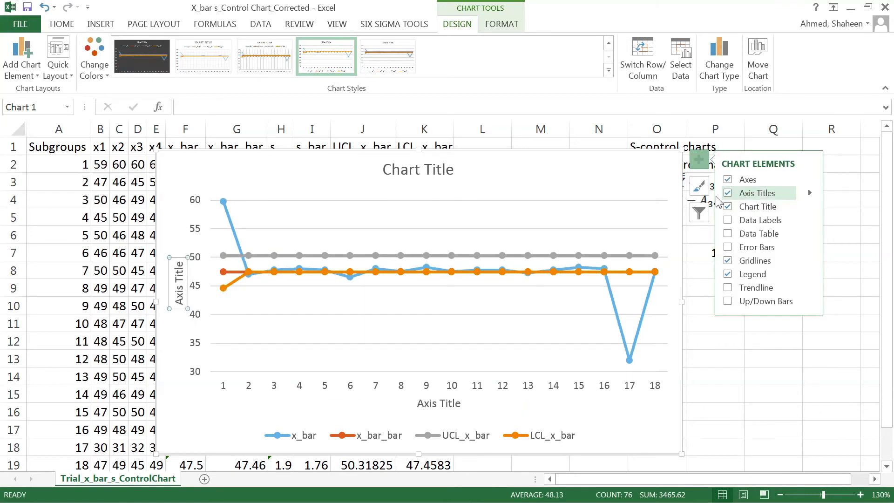
{"action": "left_click_drag", "start_coordinate": [180, 266], "coordinate": [176, 350]}
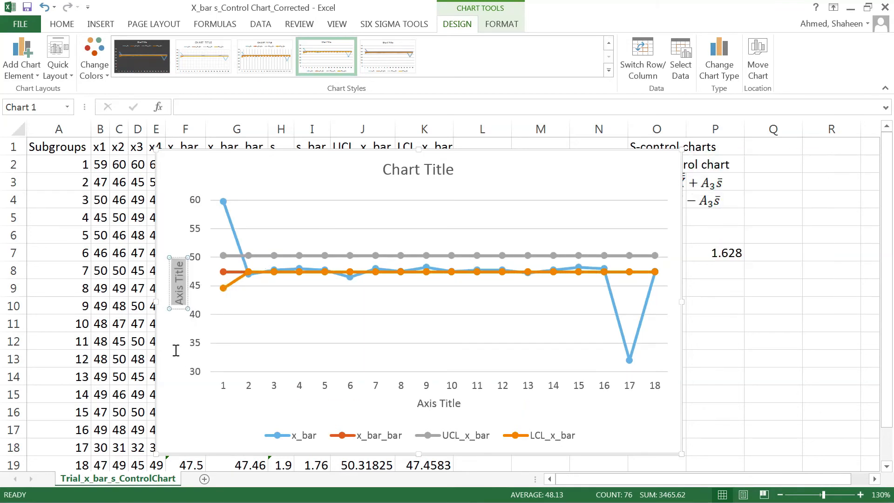
{"action": "key", "text": "Delete"}
{"action": "type", "text": "Mean of Sub"}
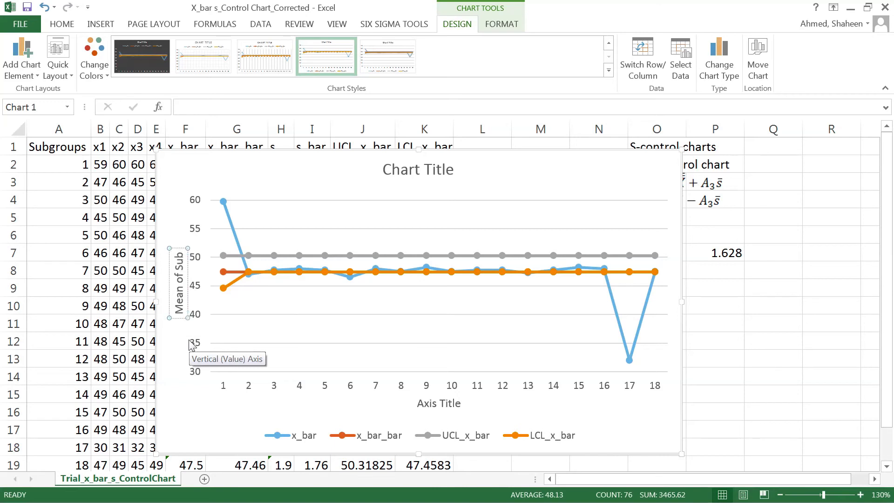
{"action": "type", "text": "groups"}
{"action": "key", "text": "BackSpace"}
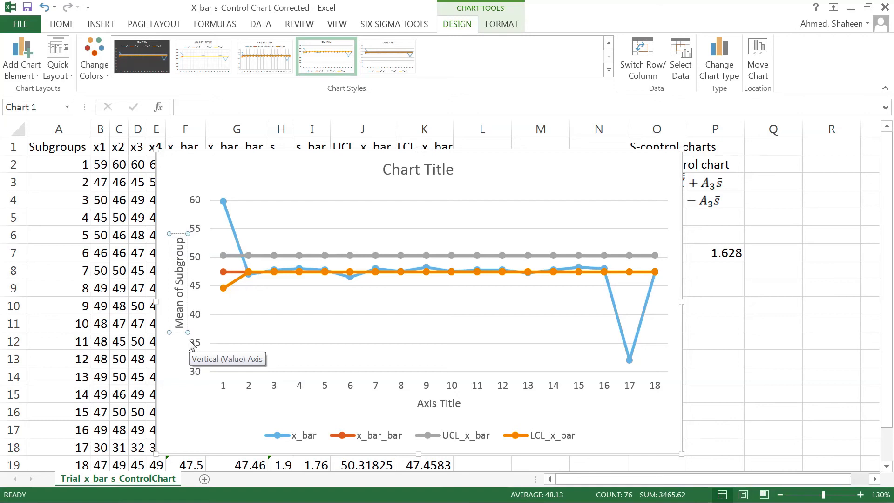
{"action": "left_click", "coordinate": [183, 283]}
{"action": "type", "text": "Individual"}
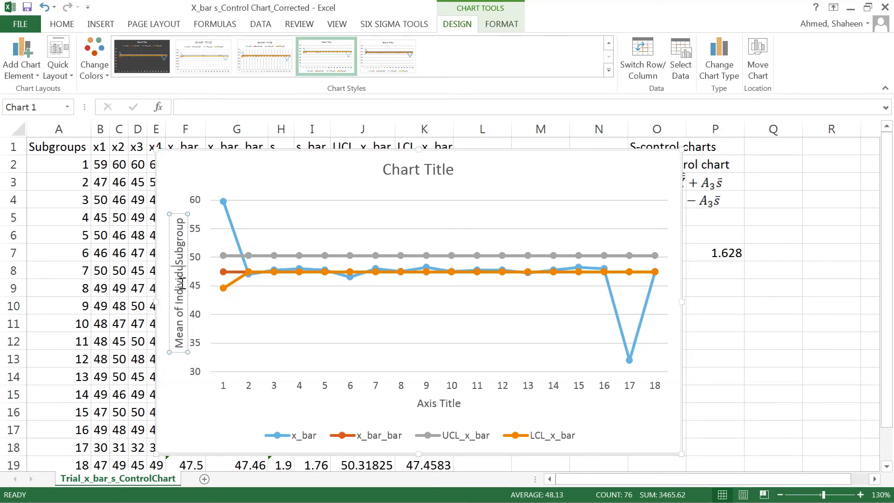
- Change the horizontal axis title to 'Sugroup'
{"action": "double_click", "coordinate": [455, 403]}
{"action": "left_click", "coordinate": [463, 404]}
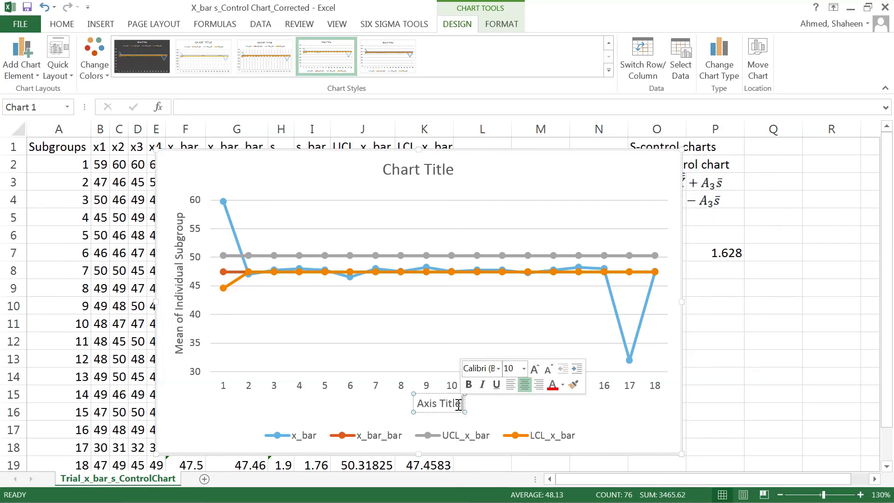
{"action": "left_click_drag", "start_coordinate": [462, 405], "coordinate": [402, 405]}
{"action": "type", "text": "Sugroup"}
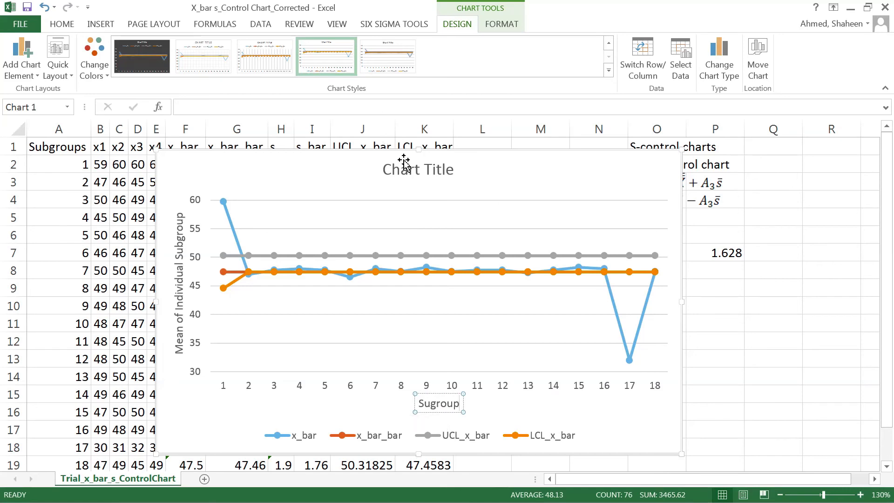
- Replace the Chart Title placeholder with 'Trial x_bar s-Control Chart'
{"action": "double_click", "coordinate": [417, 170]}
{"action": "triple_click", "coordinate": [417, 170]}
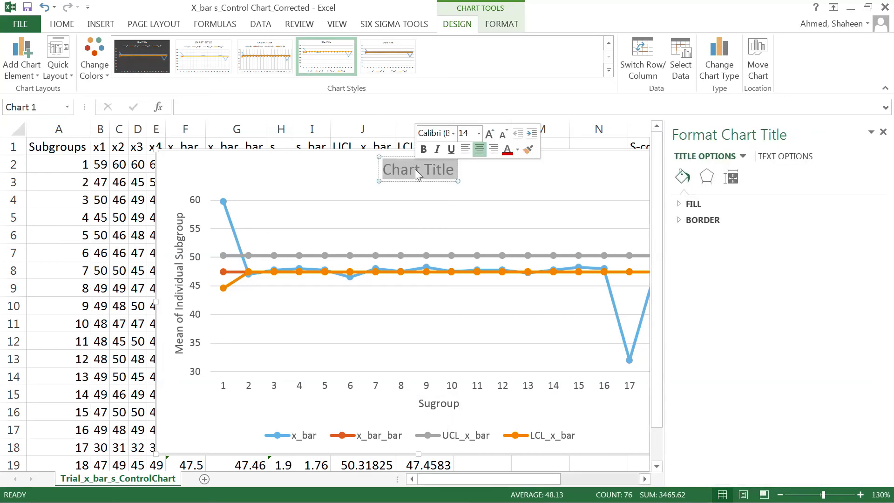
{"action": "type", "text": "X"}
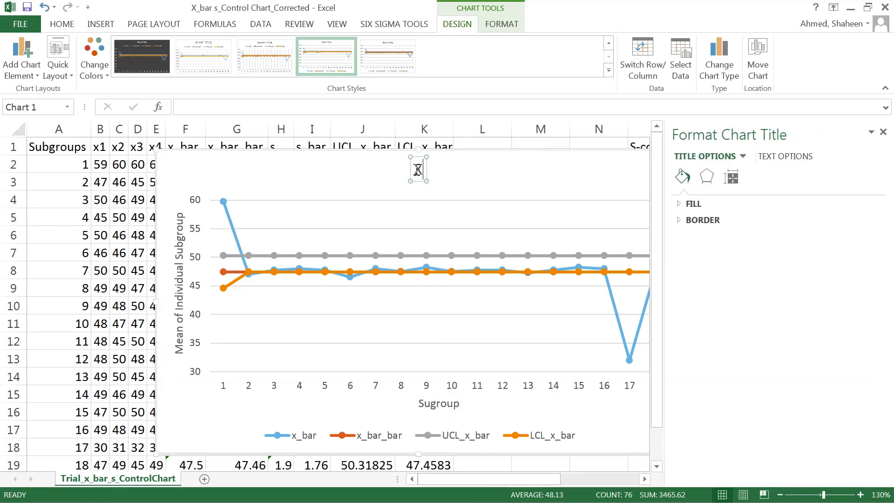
{"action": "type", "text": "_bar"}
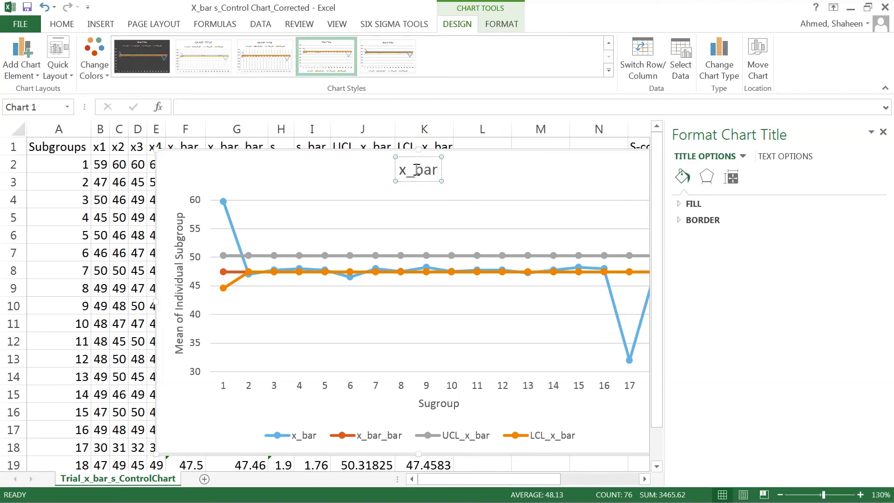
{"action": "type", "text": " s-"}
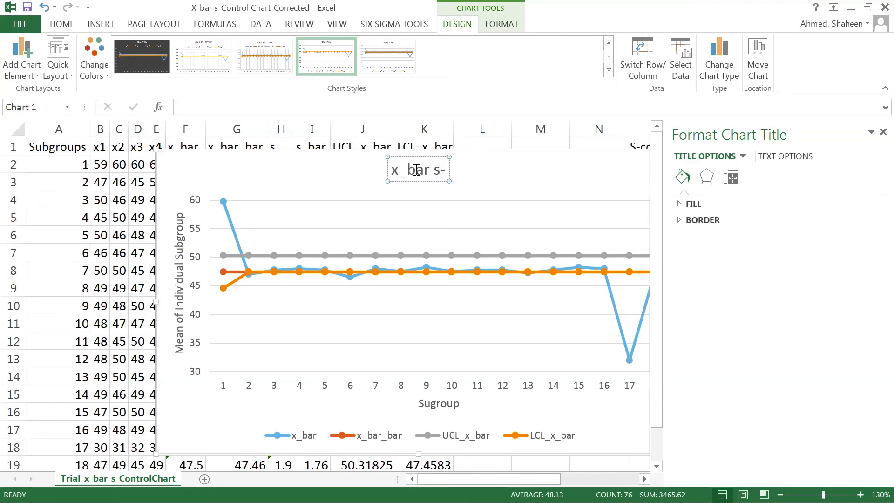
{"action": "type", "text": "Control Chart"}
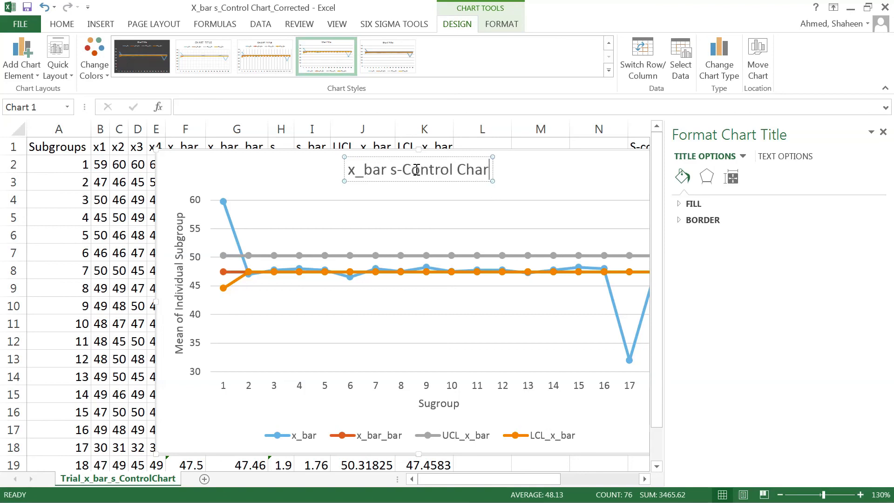
{"action": "left_click", "coordinate": [348, 172]}
{"action": "type", "text": "Trial"}
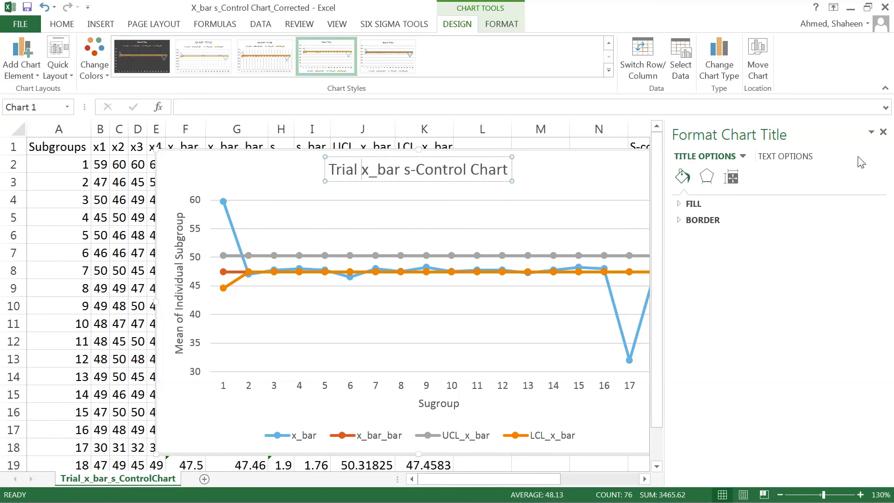
{"action": "left_click", "coordinate": [884, 132]}
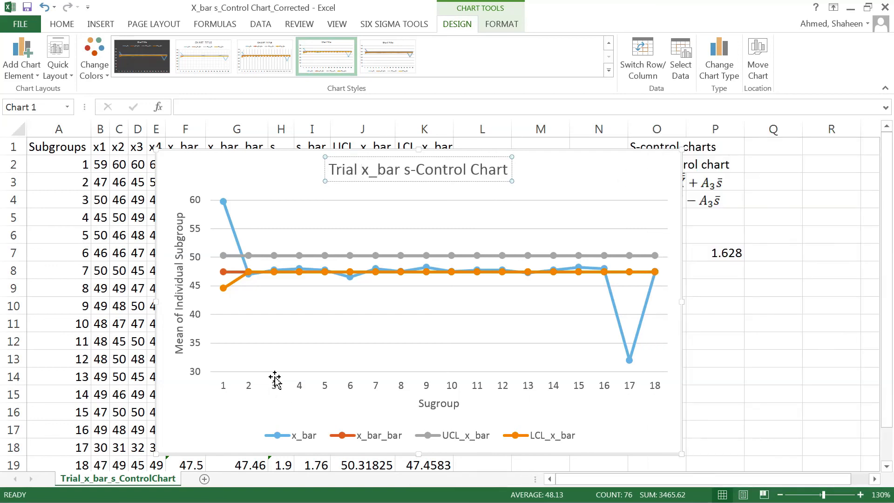